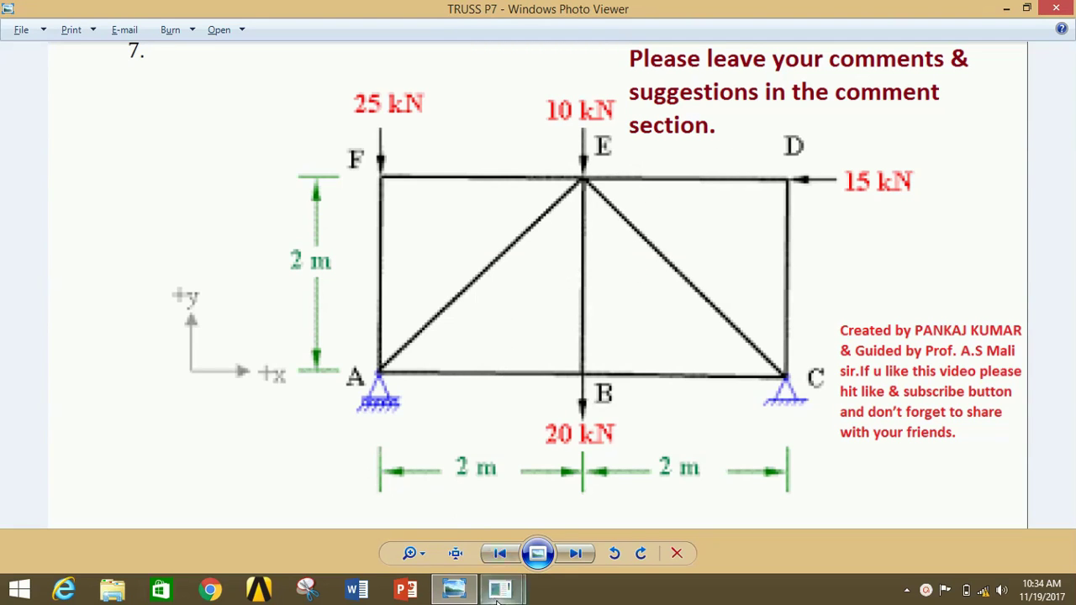
# Leave the truss diagram in Photo Viewer and bring the ANSYS Multiphysics window to the front.
pyautogui.moveTo(500, 589)
pyautogui.click(581, 520)
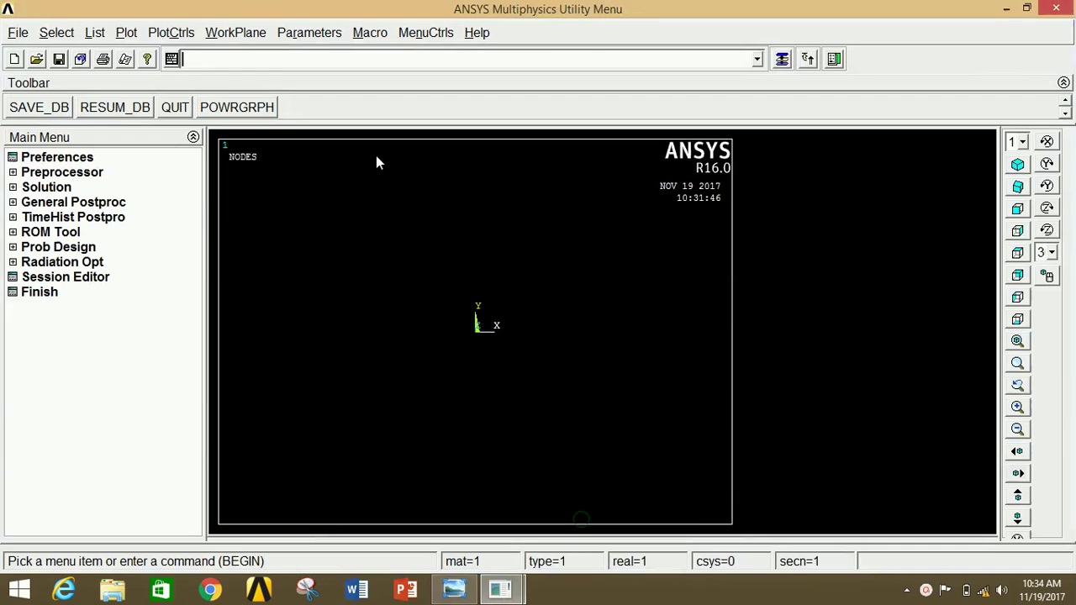
# Set the GUI preferences to show only Structural disciplines.
pyautogui.click(59, 160)
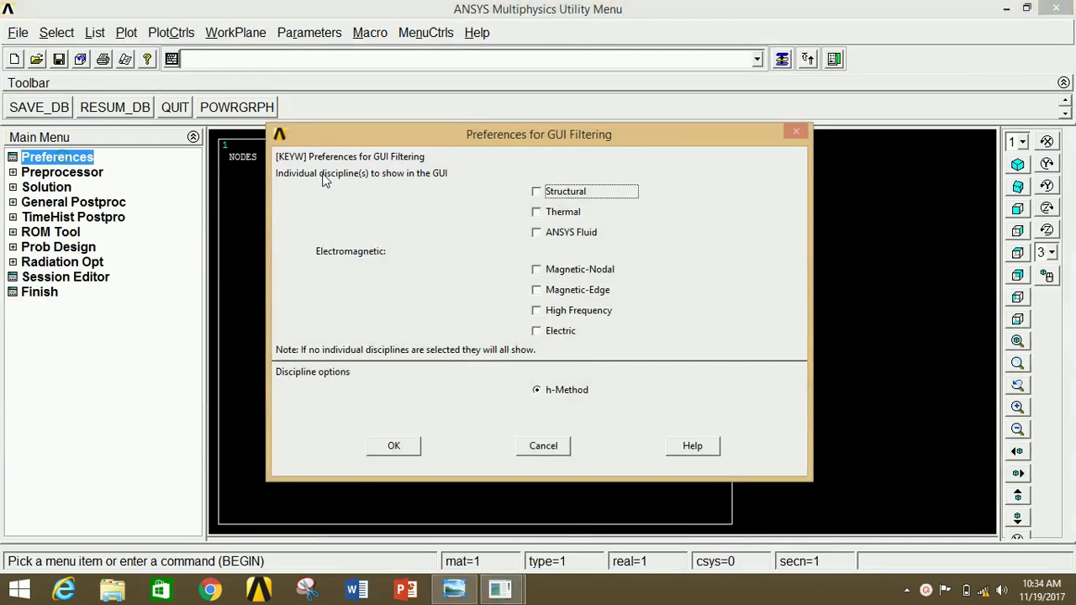
pyautogui.click(583, 199)
pyautogui.click(391, 450)
# Add element type 1 as LINK180, the 3D finite strain link.
pyautogui.click(99, 174)
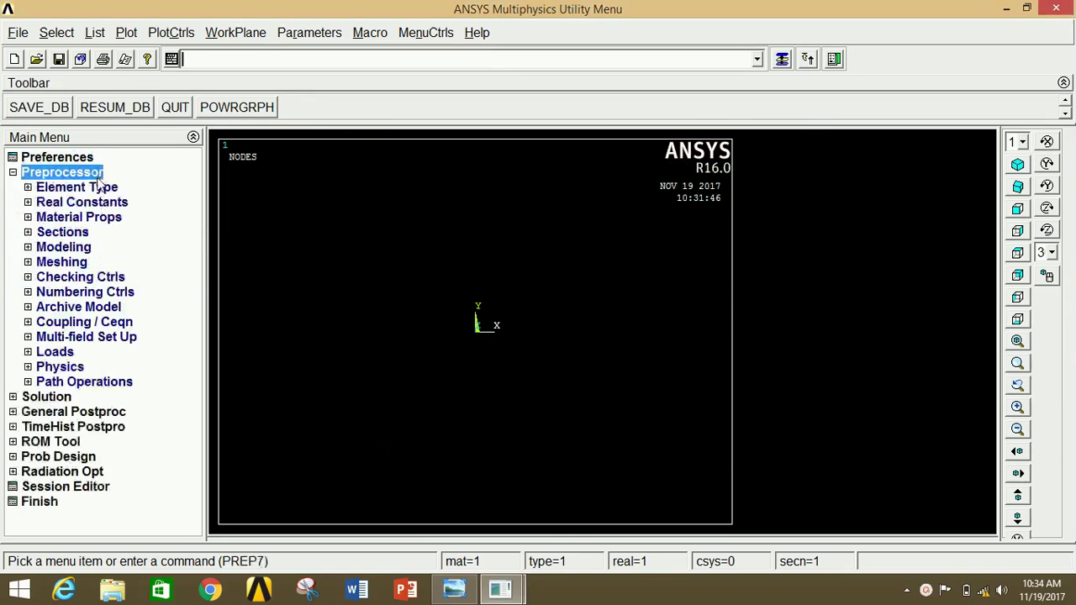
pyautogui.click(99, 187)
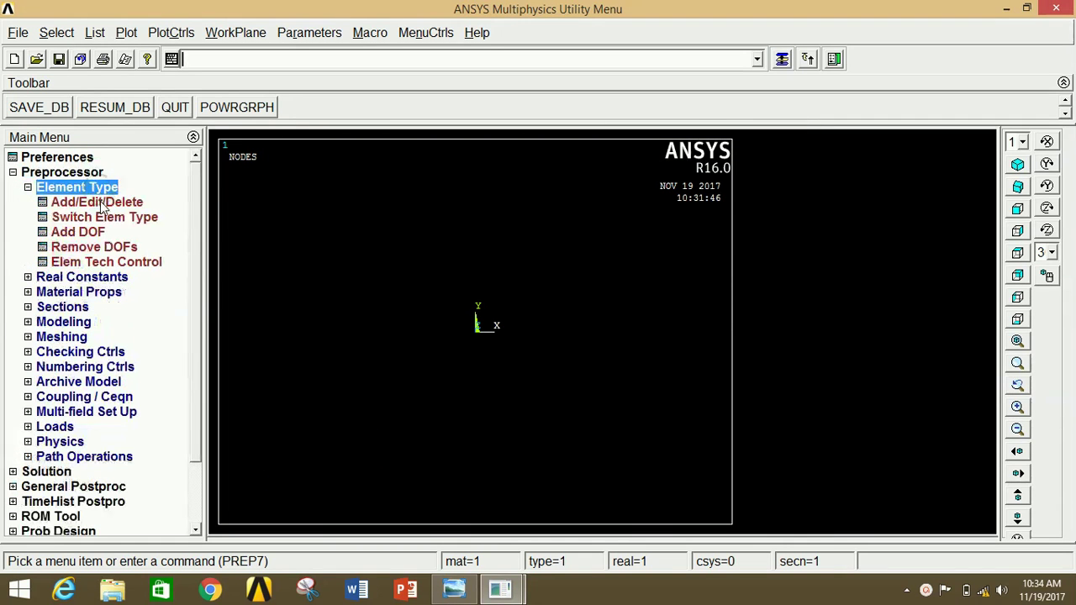
pyautogui.click(101, 202)
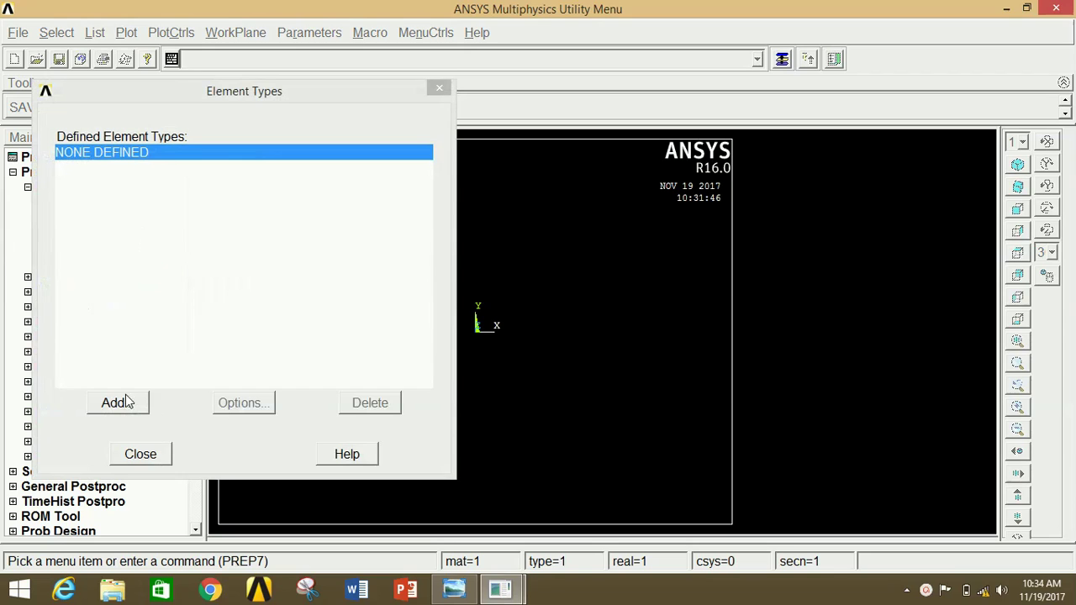
pyautogui.click(118, 403)
pyautogui.click(570, 254)
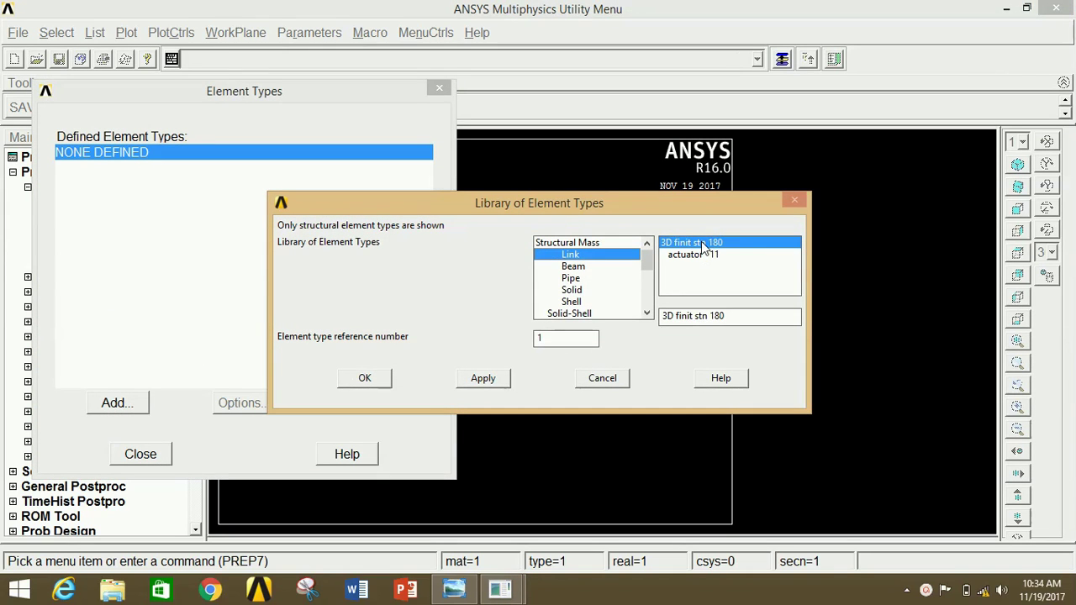
pyautogui.click(351, 380)
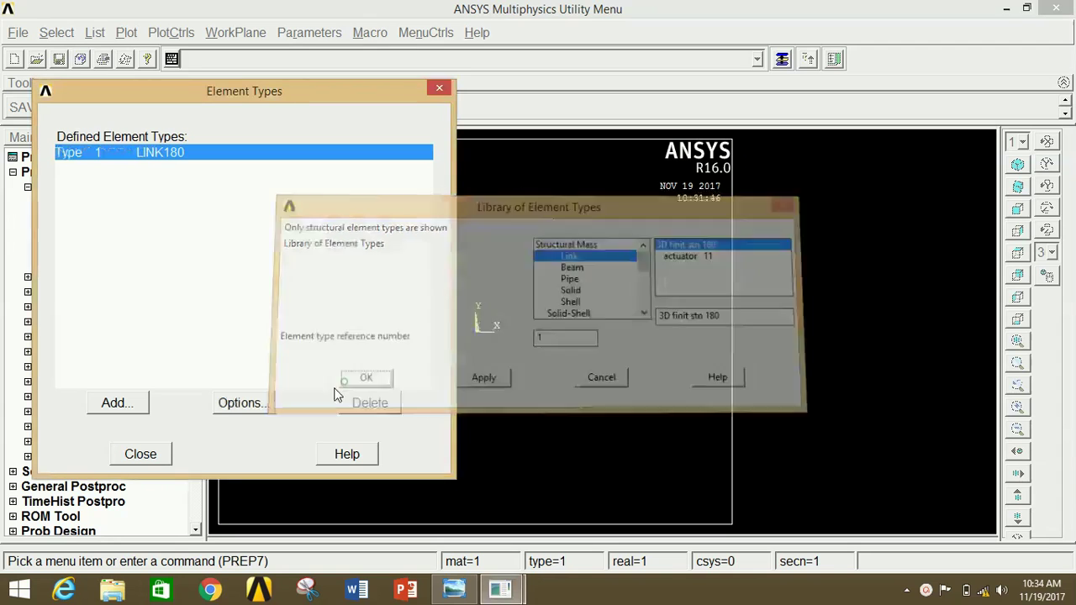
pyautogui.click(141, 454)
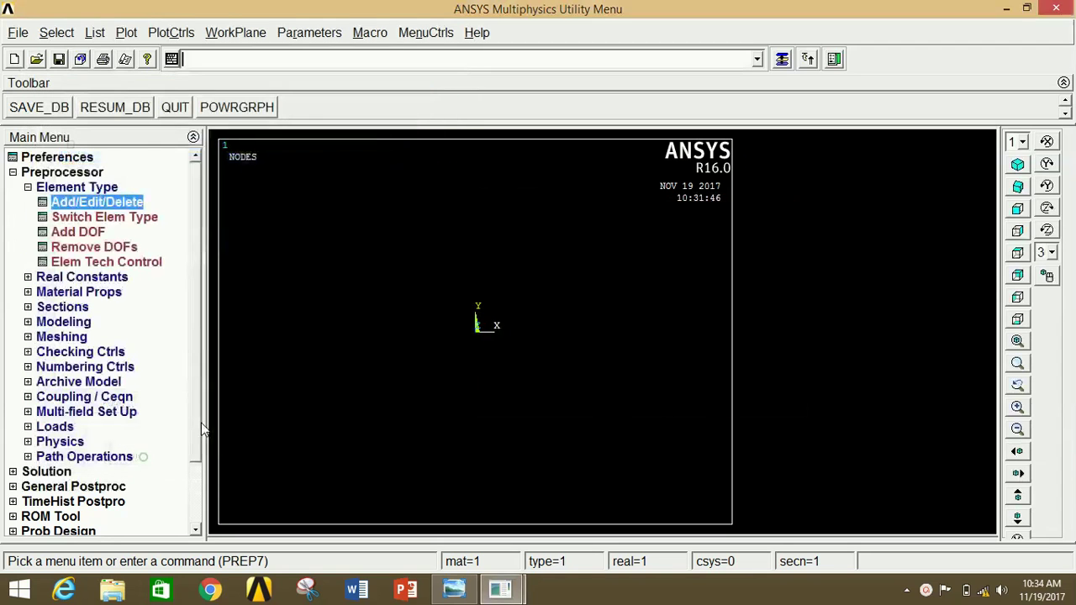
pyautogui.click(95, 187)
# Add real constant set 1 for LINK180 with a cross-sectional area of 400.
pyautogui.click(94, 202)
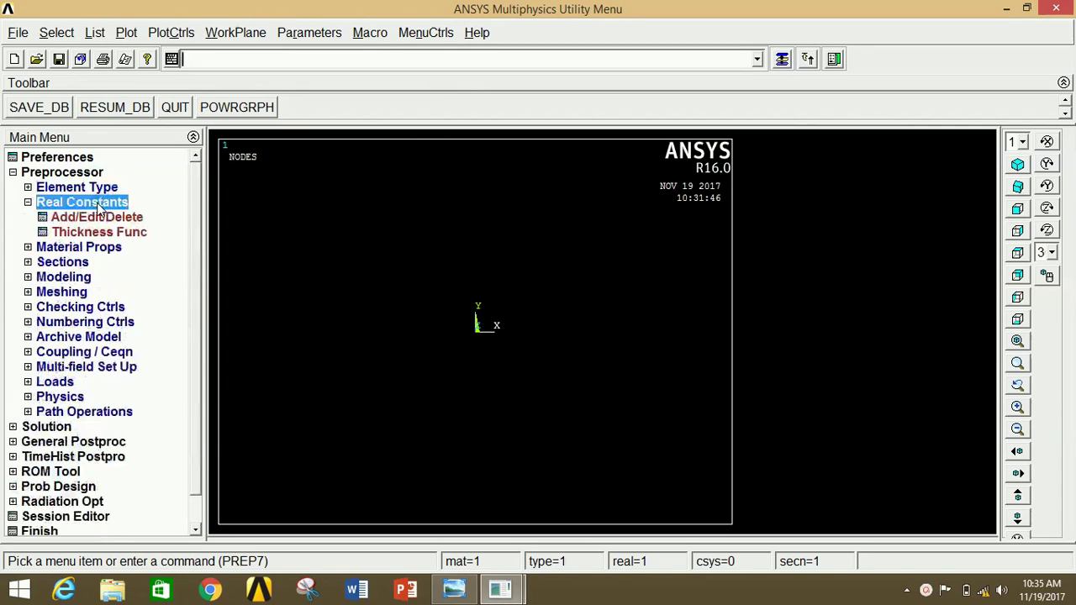
pyautogui.click(118, 219)
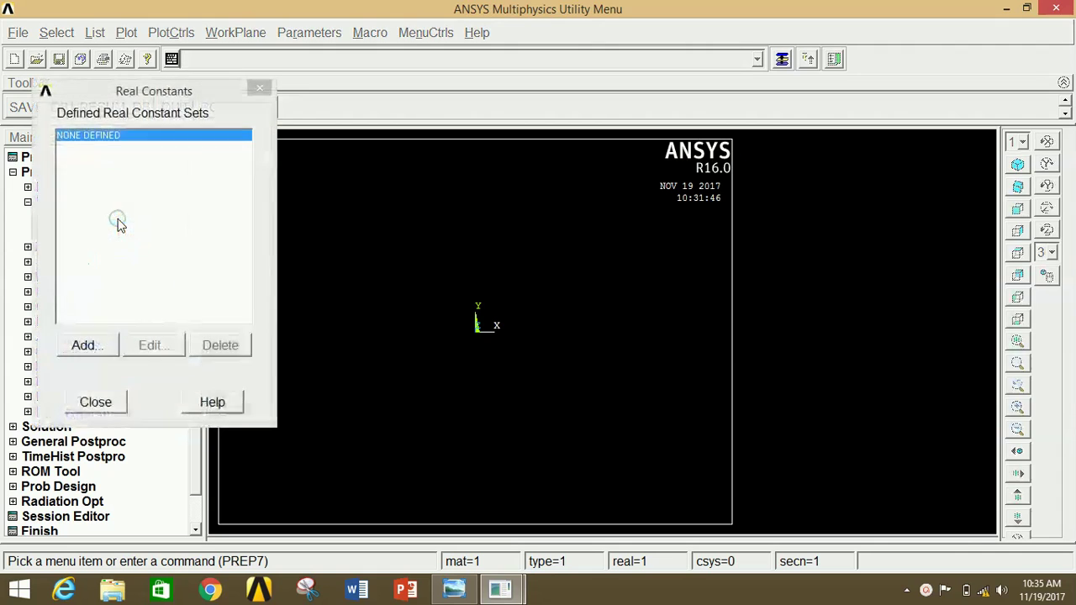
pyautogui.click(98, 349)
pyautogui.click(96, 402)
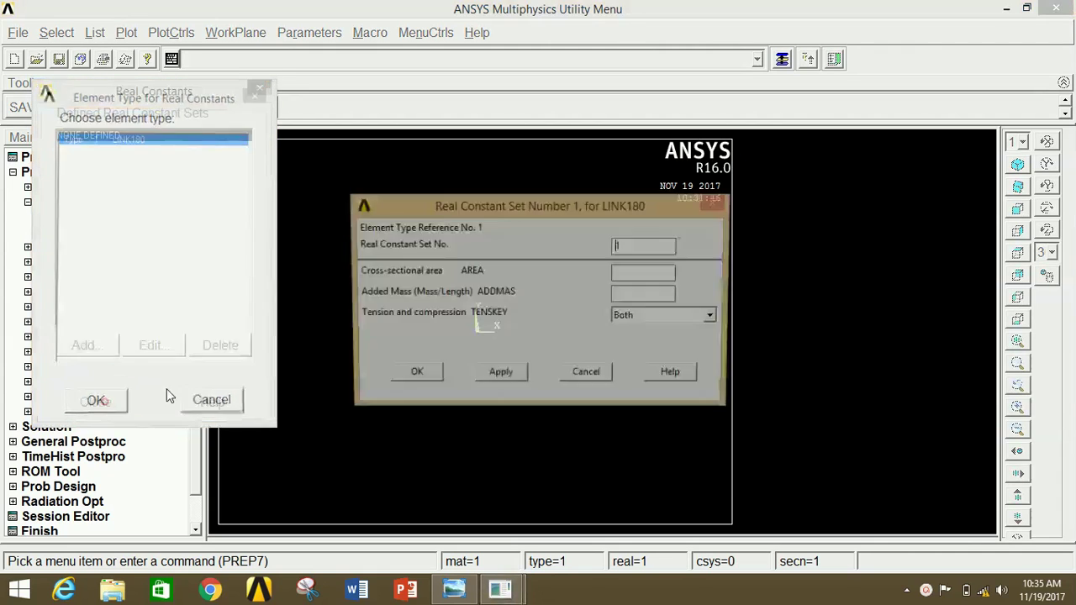
pyautogui.click(656, 276)
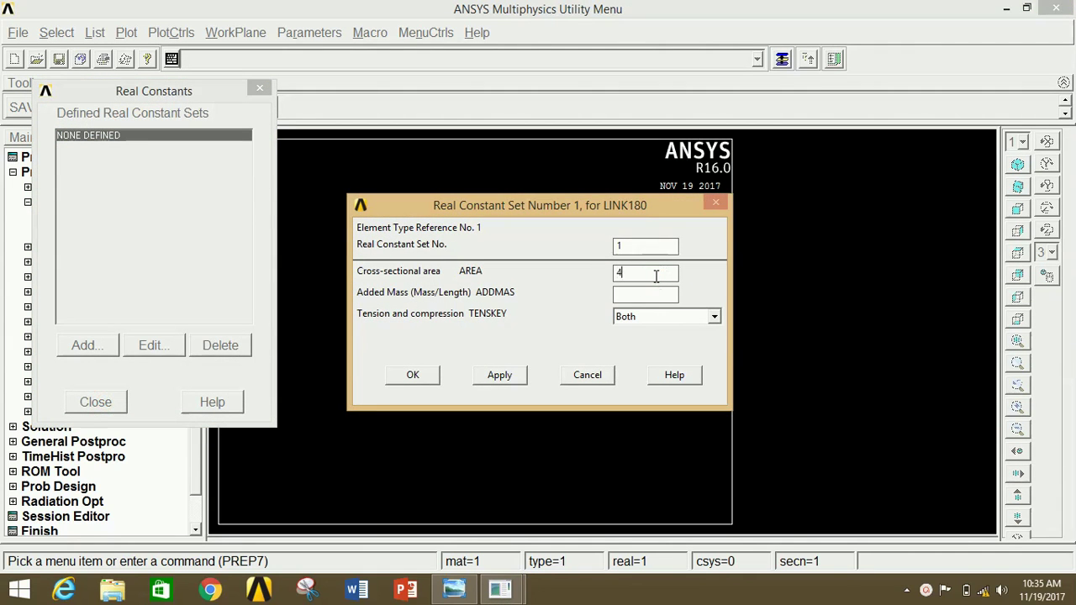
pyautogui.click(420, 377)
pyautogui.click(96, 402)
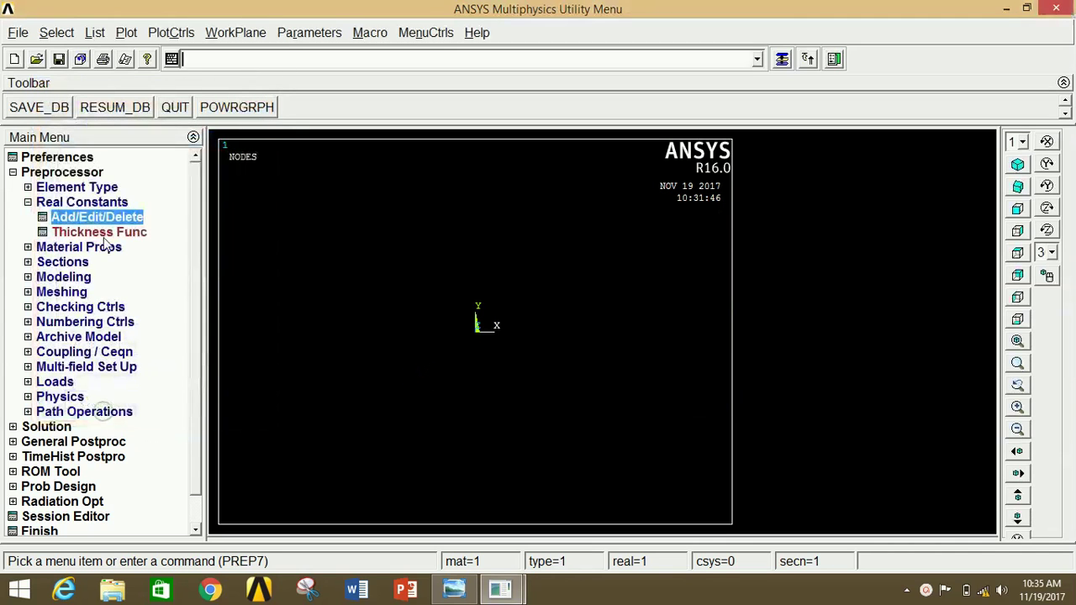
pyautogui.click(97, 204)
# Define material 1 as linear isotropic elastic with EX 2E5 and PRXY 0.3.
pyautogui.click(97, 219)
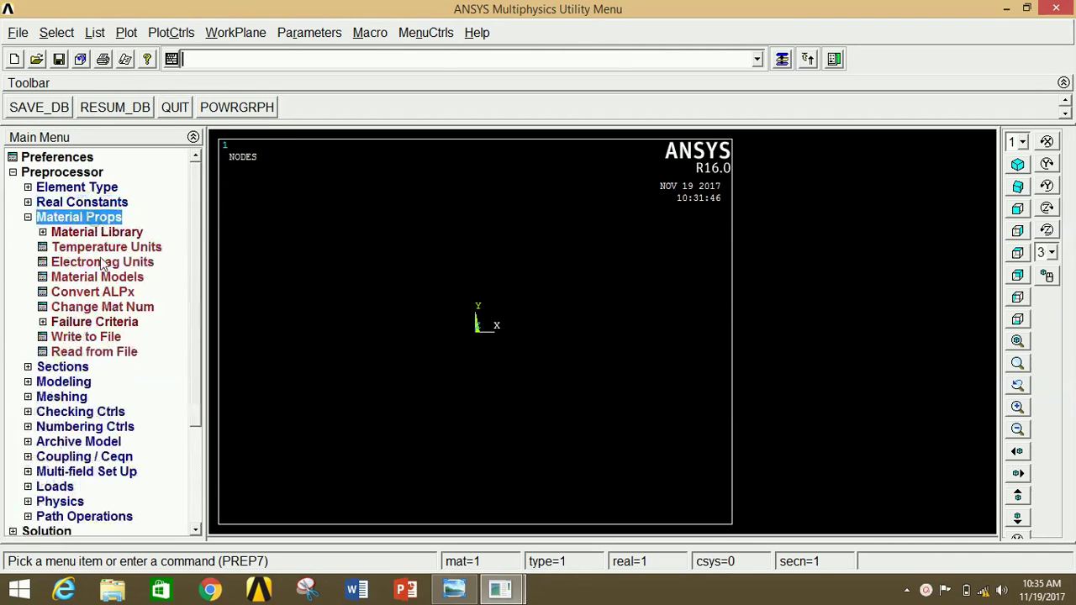
pyautogui.click(105, 278)
pyautogui.doubleClick(571, 269)
pyautogui.doubleClick(589, 286)
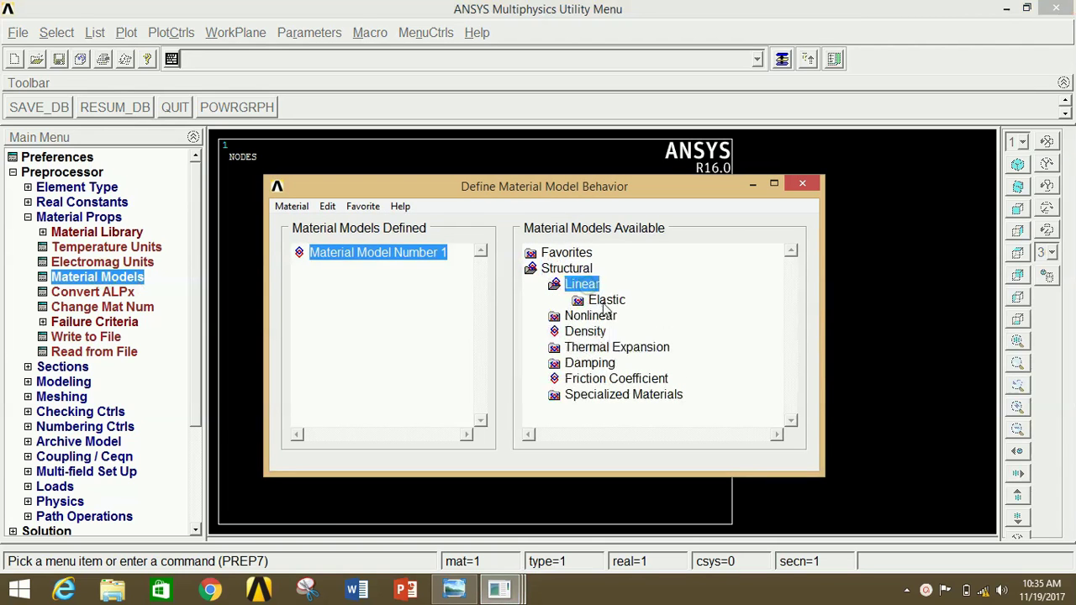
pyautogui.click(605, 300)
pyautogui.doubleClick(607, 300)
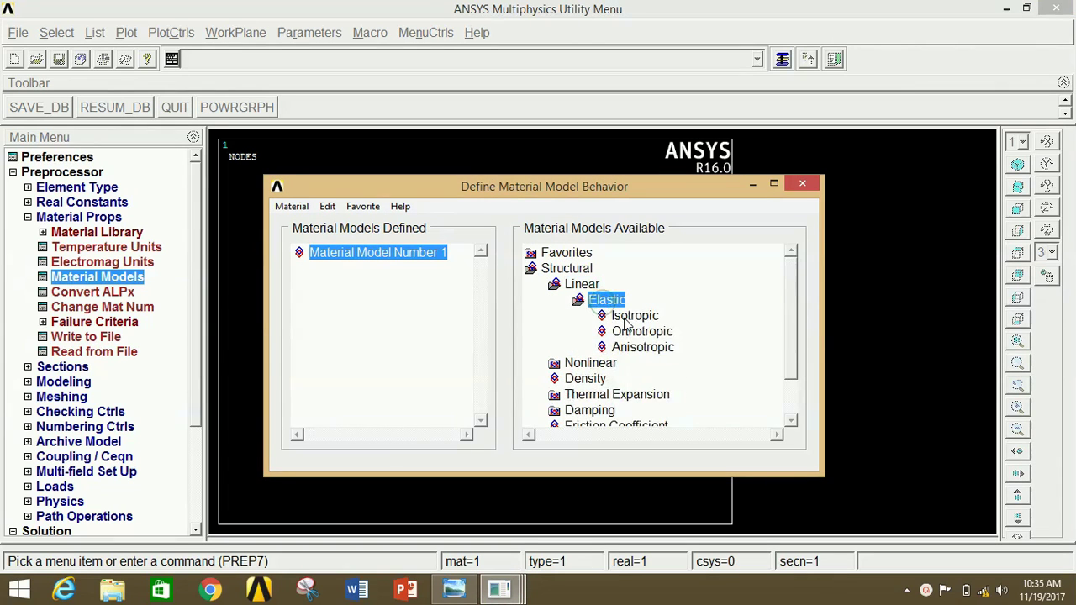
pyautogui.doubleClick(624, 318)
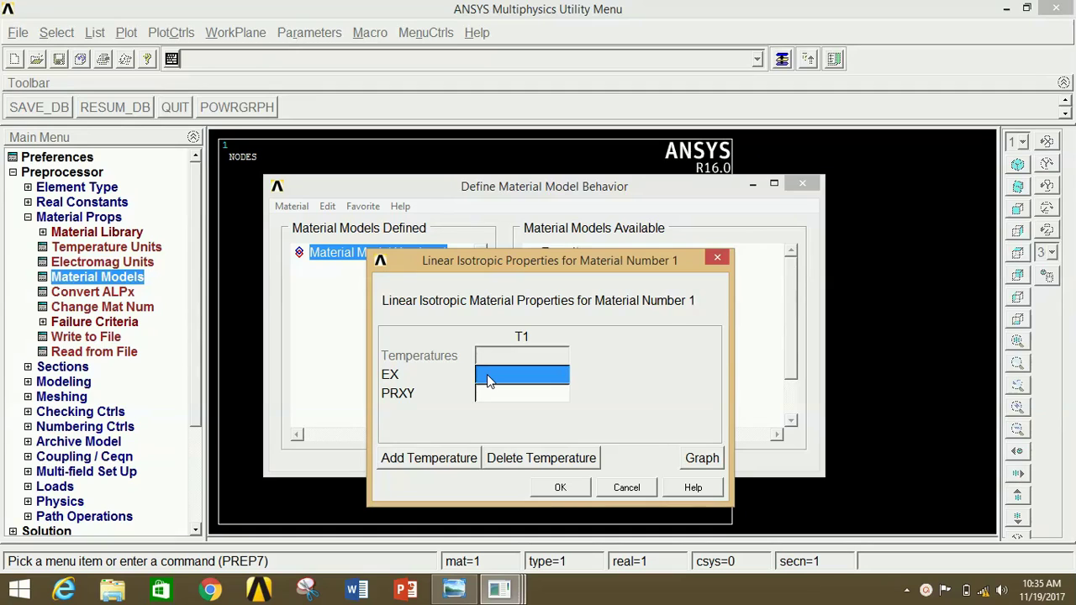
pyautogui.write('20')
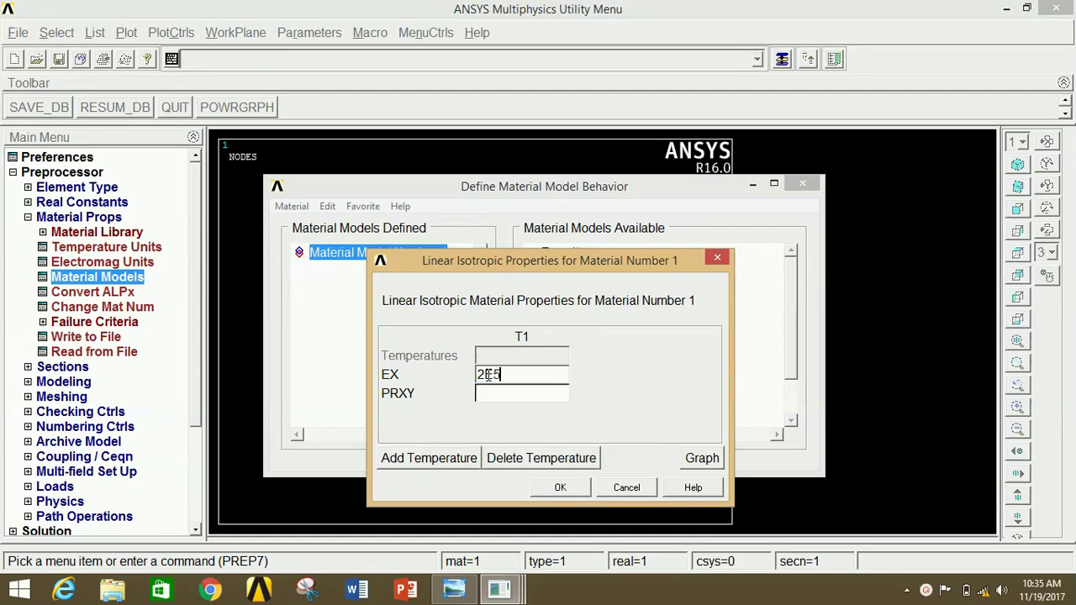
pyautogui.write('0.3')
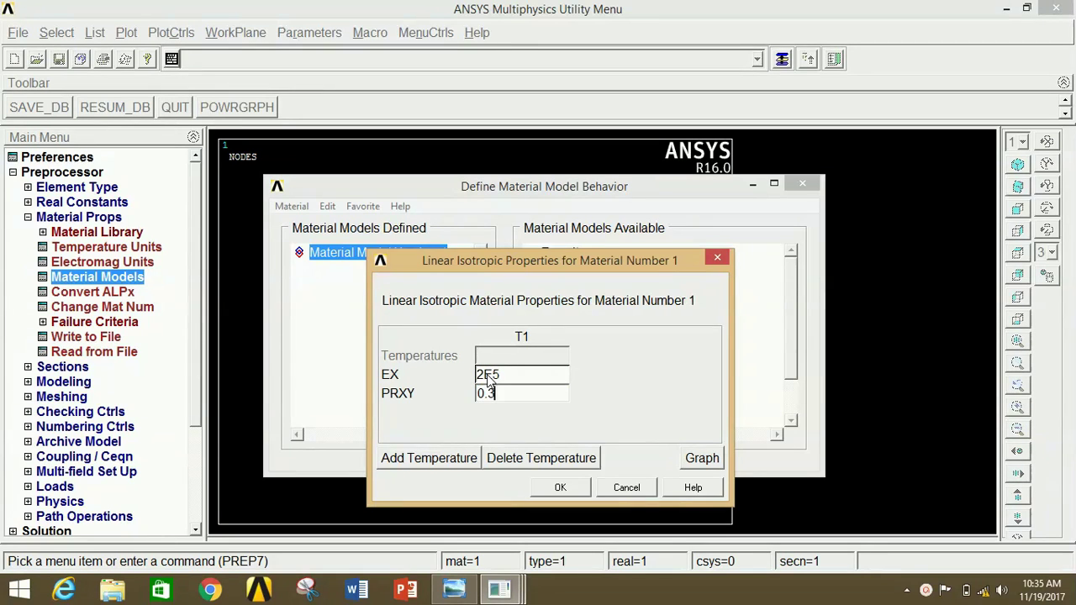
pyautogui.click(561, 489)
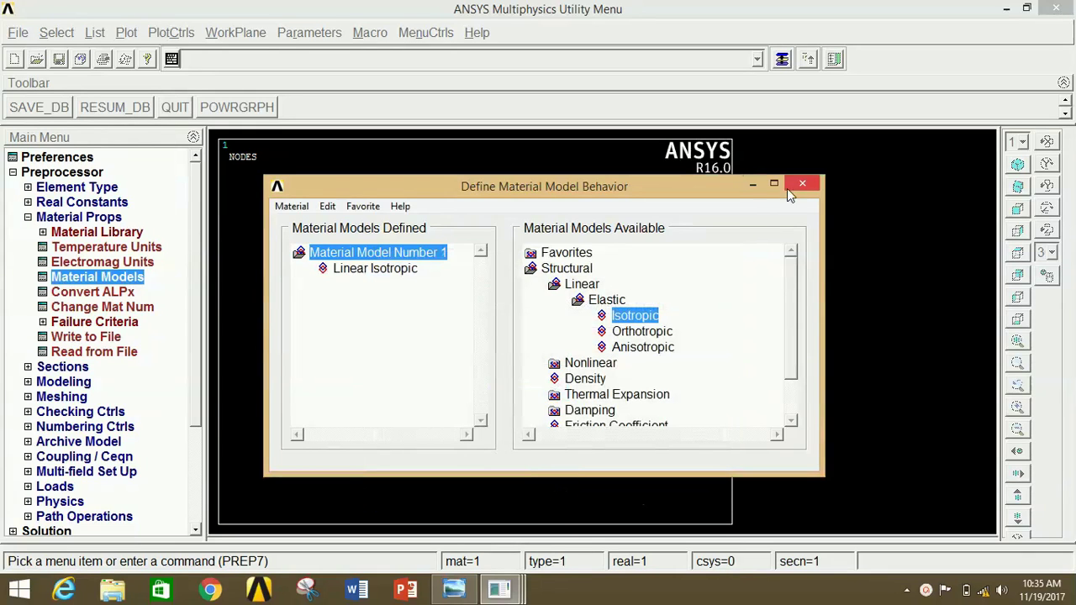
pyautogui.click(801, 186)
pyautogui.click(110, 219)
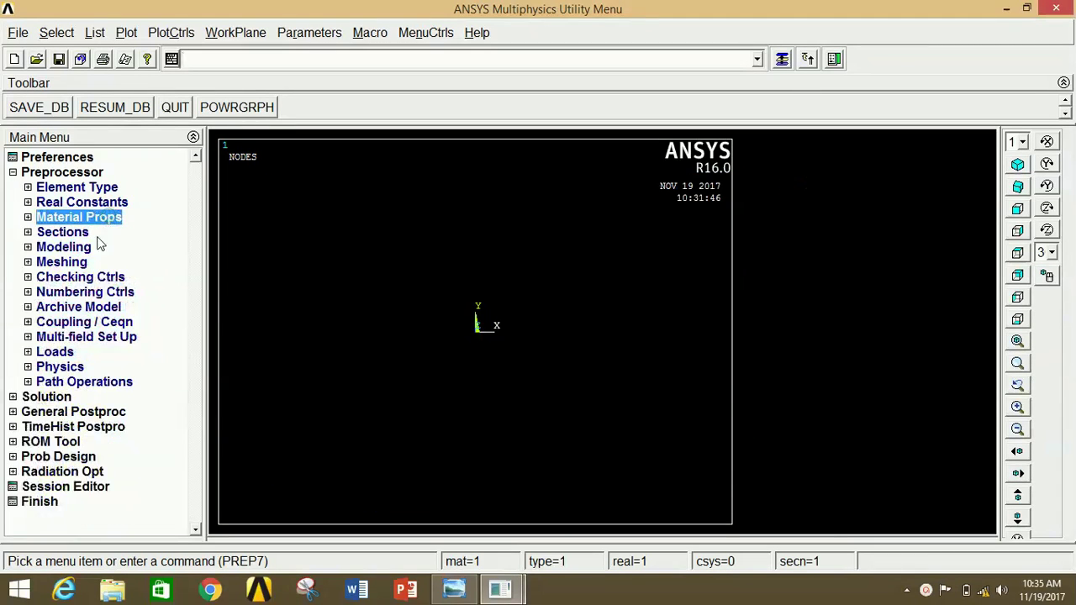
pyautogui.click(80, 248)
# Create the first node with Nodes In Active CS, then refer to the truss diagram.
pyautogui.click(83, 262)
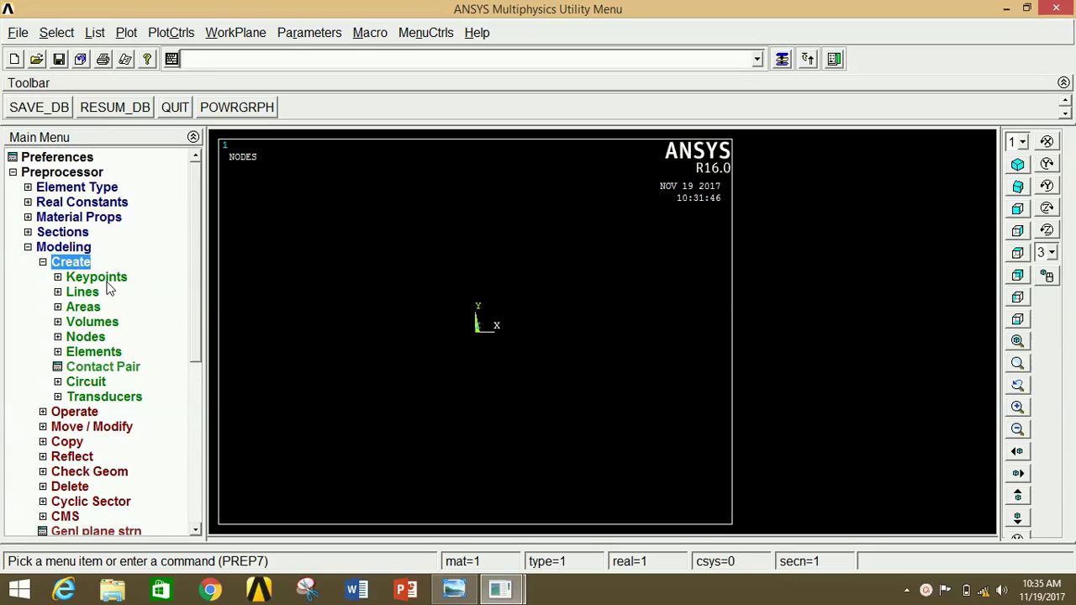
pyautogui.click(90, 338)
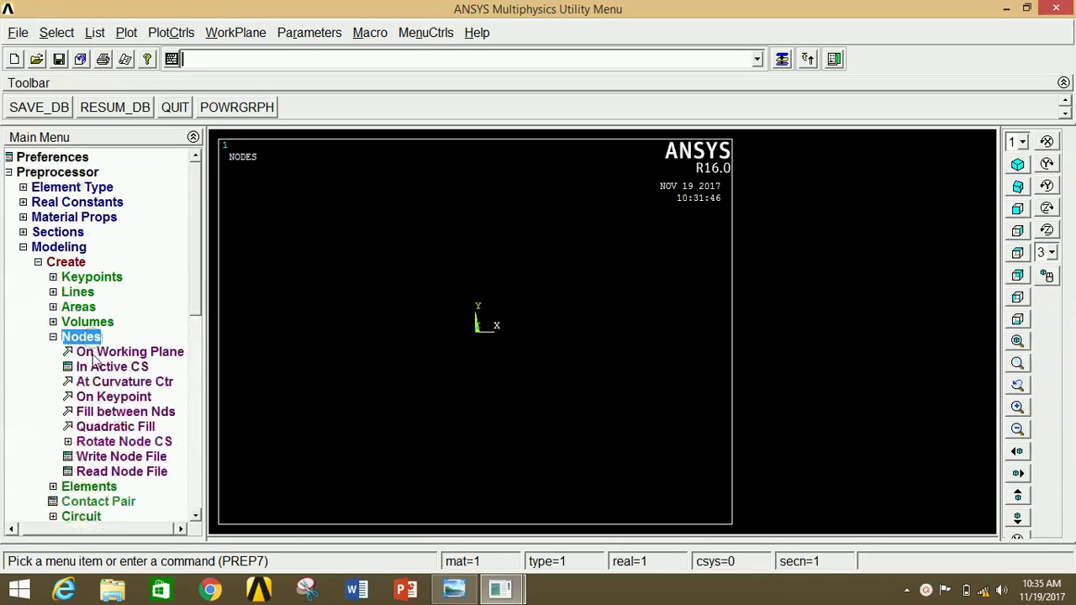
pyautogui.click(100, 369)
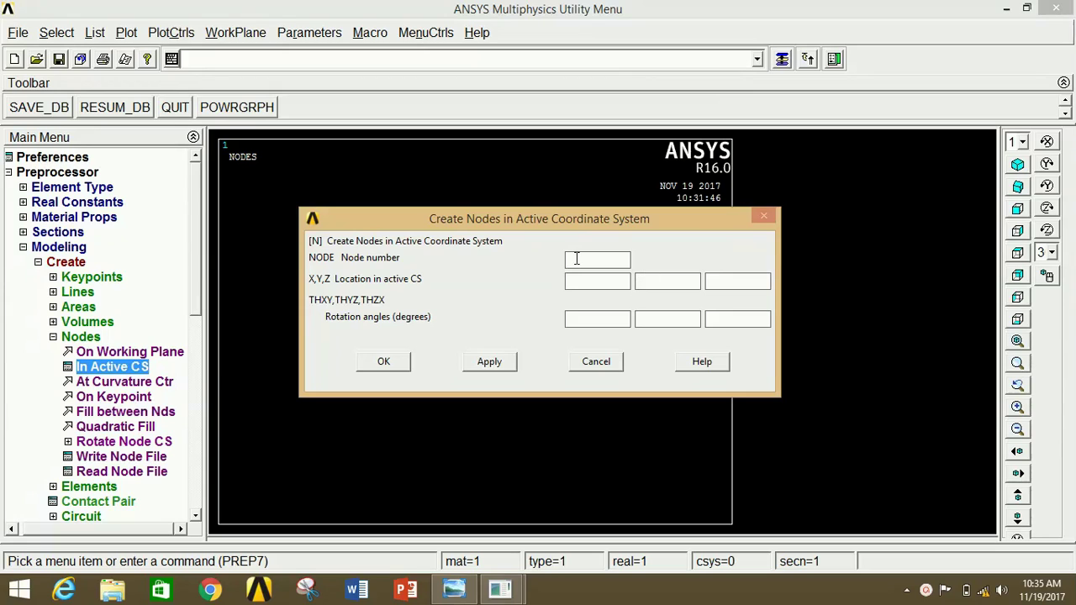
pyautogui.click(488, 367)
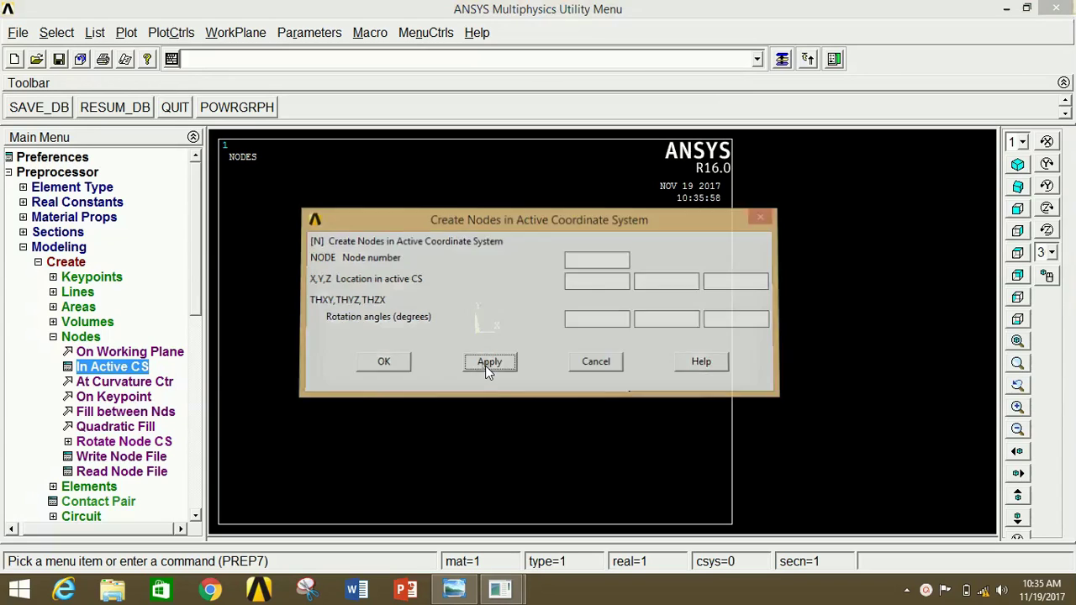
pyautogui.click(454, 589)
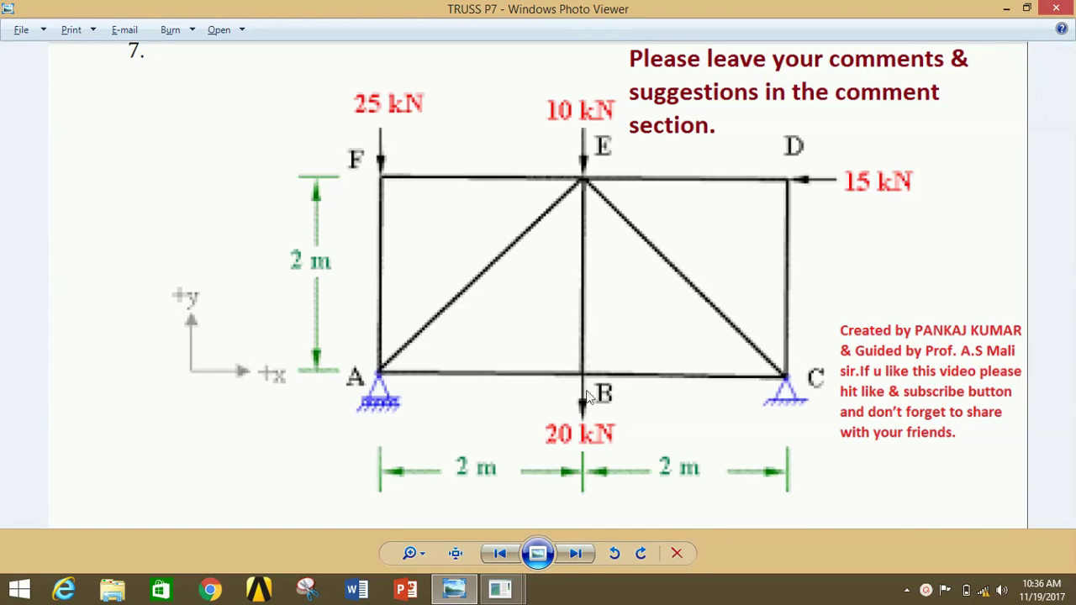
# Return to ANSYS and reopen node creation in the active coordinate system.
pyautogui.moveTo(502, 589)
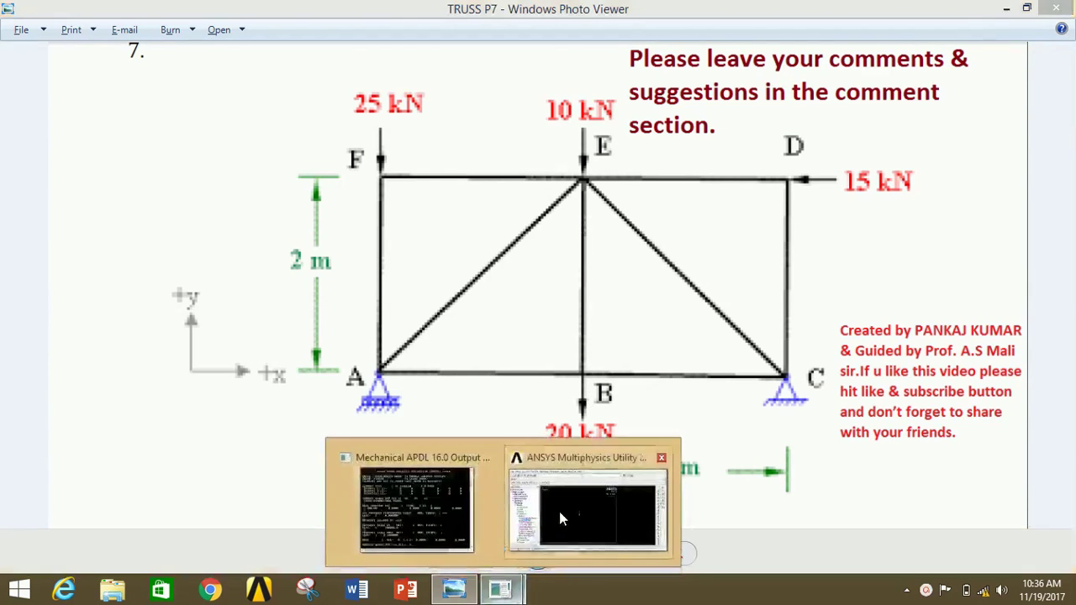
pyautogui.click(556, 509)
pyautogui.click(134, 370)
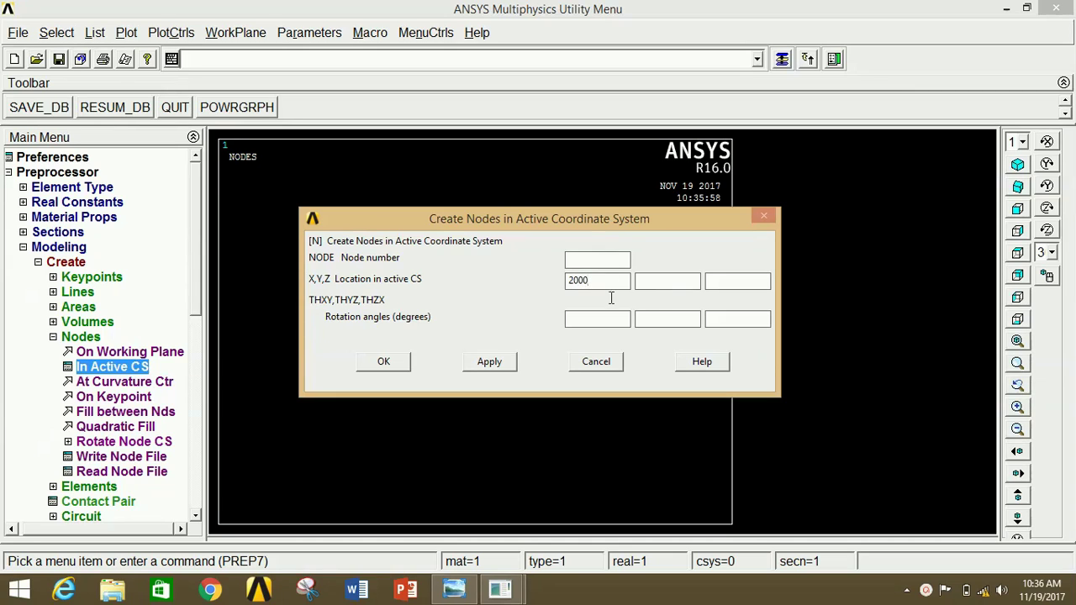
# Create the bottom-row nodes at X 2000 and X 4000.
pyautogui.click(490, 362)
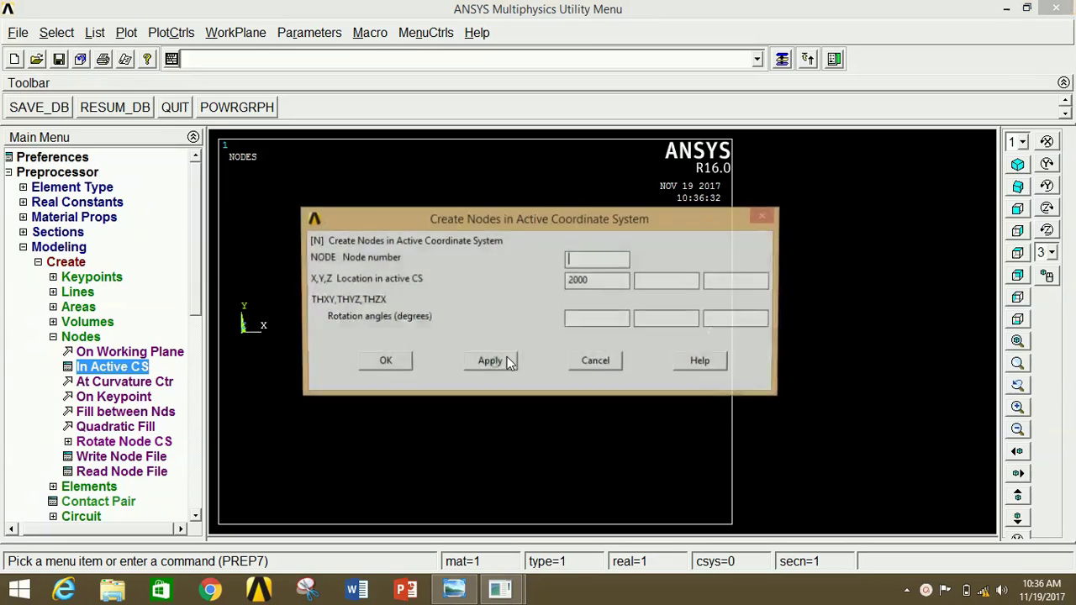
pyautogui.doubleClick(589, 281)
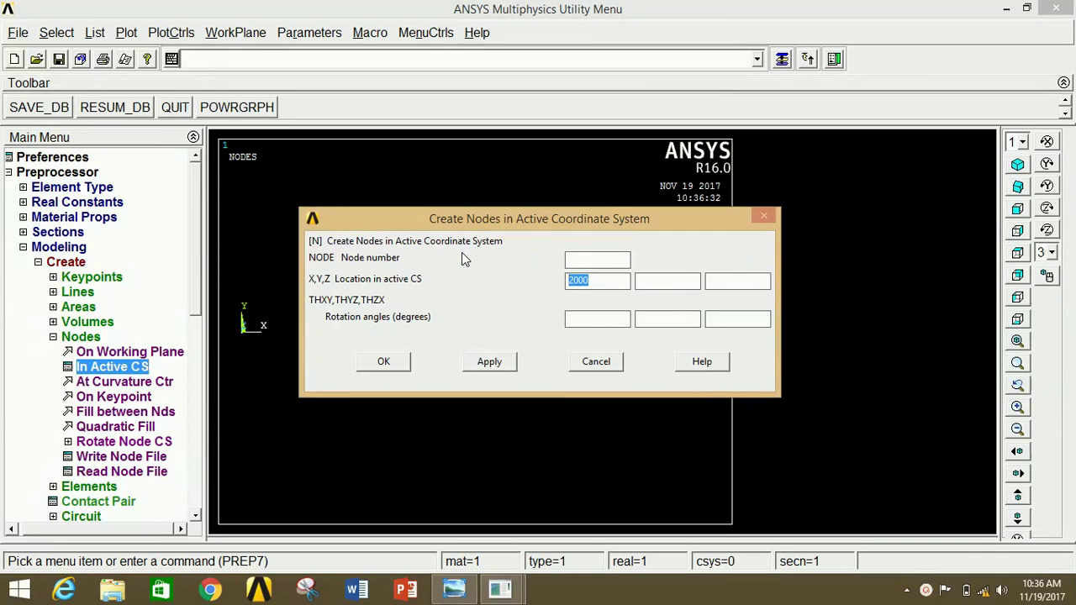
pyautogui.write('4000')
pyautogui.click(484, 371)
pyautogui.click(486, 367)
# Create top-row nodes 4, 5 and 6 at X 0, 2000 and 4000, Y 2000.
pyautogui.moveTo(600, 283); pyautogui.dragTo(561, 286)
pyautogui.write('0')
pyautogui.click(666, 281)
pyautogui.write('200')
pyautogui.click(496, 360)
pyautogui.doubleClick(590, 281)
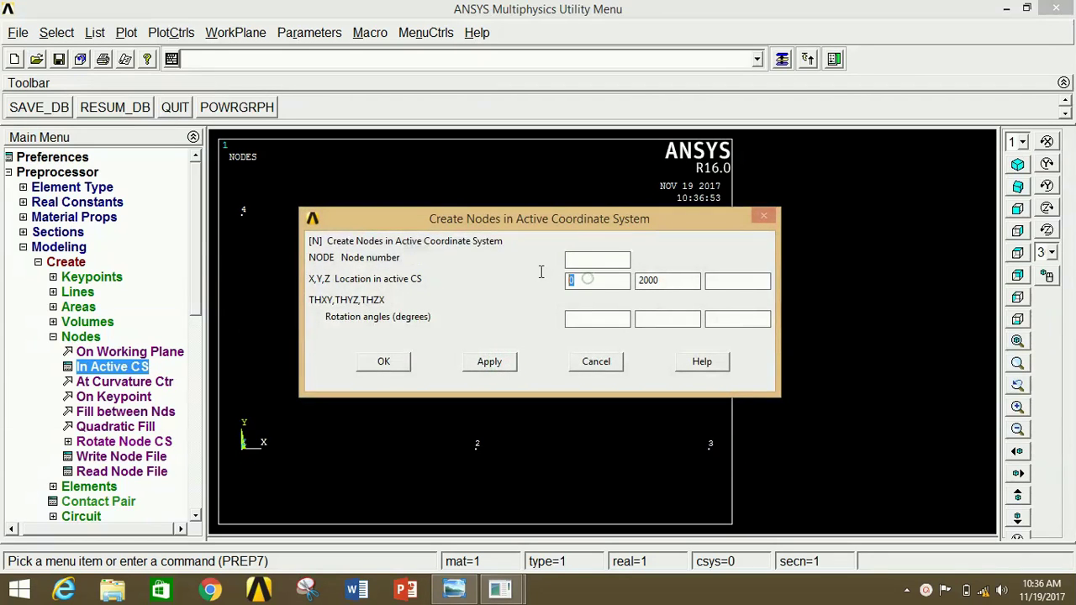
pyautogui.write('2')
pyautogui.click(661, 280)
pyautogui.click(492, 363)
pyautogui.doubleClick(602, 281)
pyautogui.write('4')
pyautogui.click(395, 365)
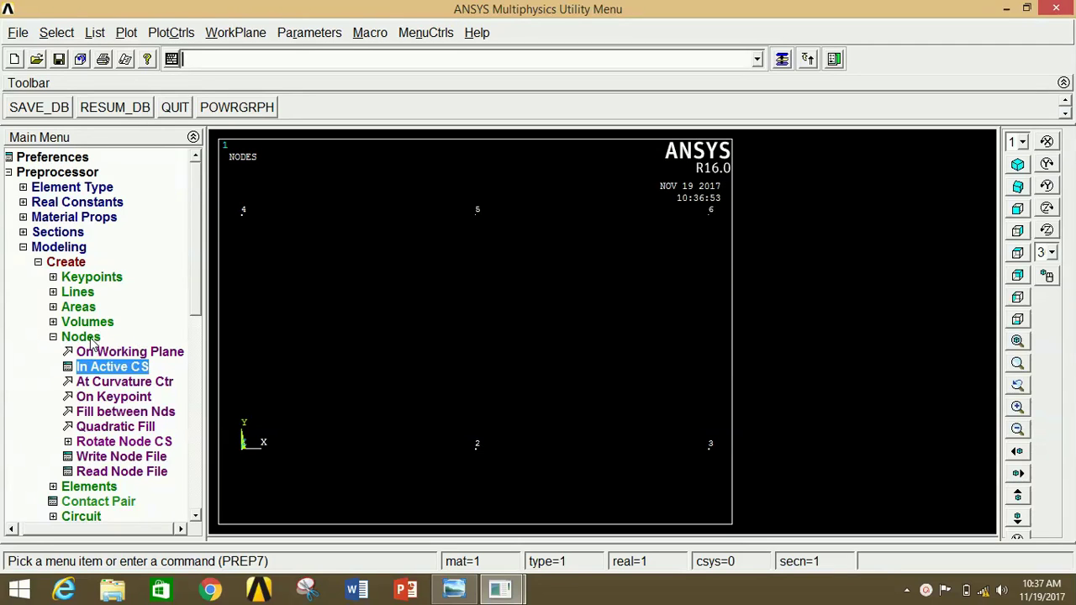
pyautogui.click(84, 338)
# Create bottom-chord link elements between nodes 1–2 and 2–3.
pyautogui.click(84, 351)
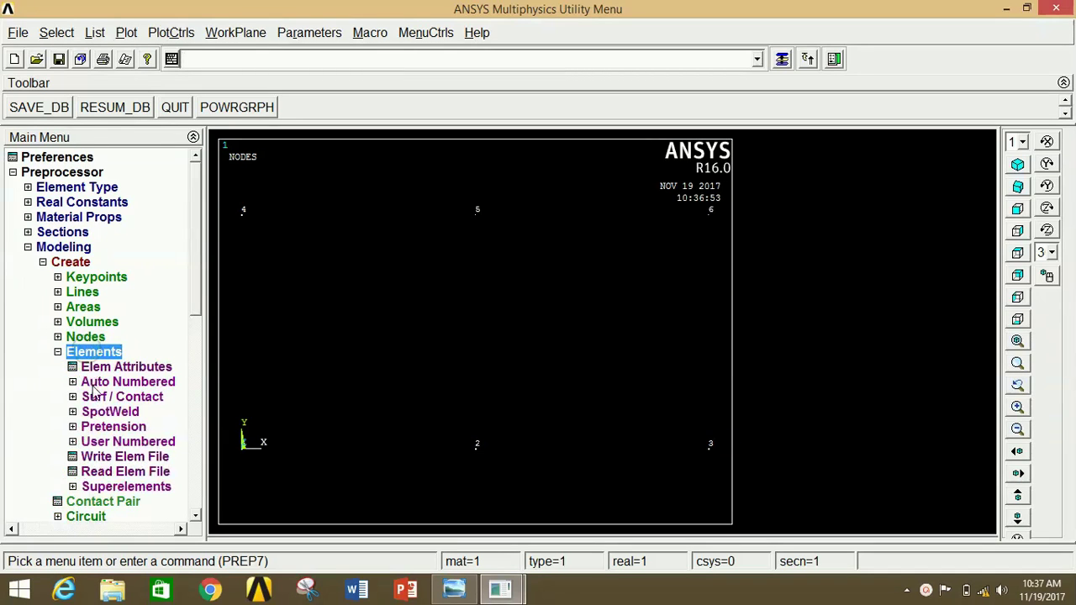
pyautogui.click(98, 383)
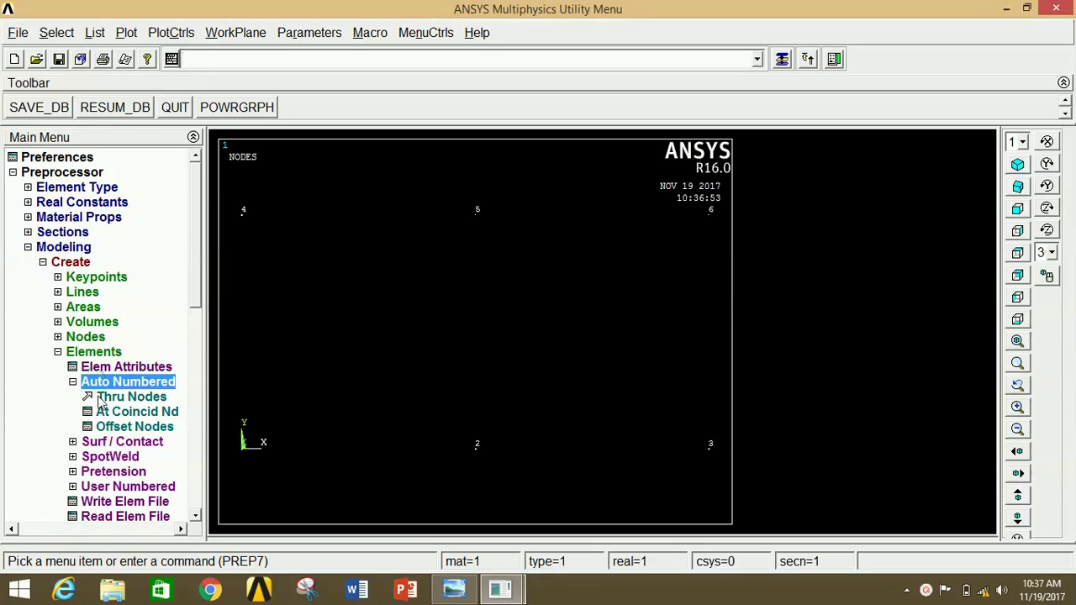
pyautogui.click(102, 397)
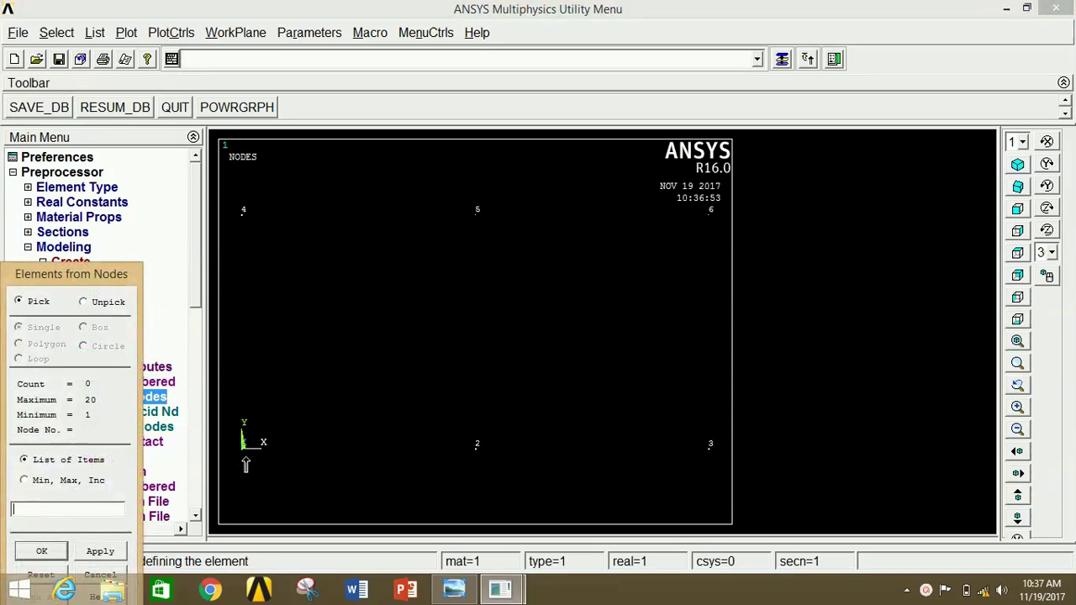
pyautogui.click(477, 453)
pyautogui.click(100, 551)
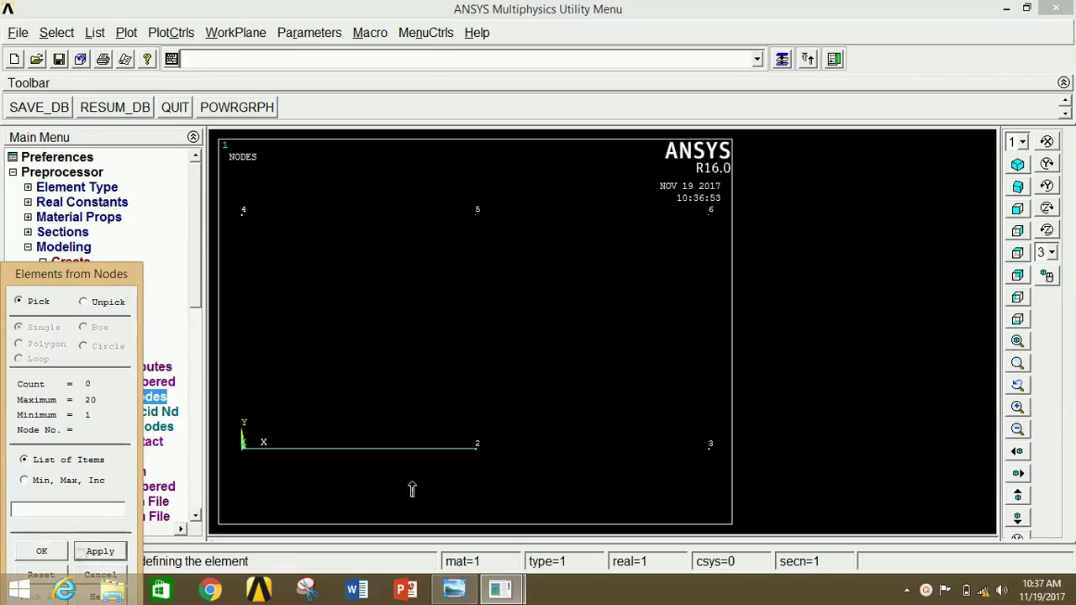
pyautogui.click(481, 455)
pyautogui.click(711, 447)
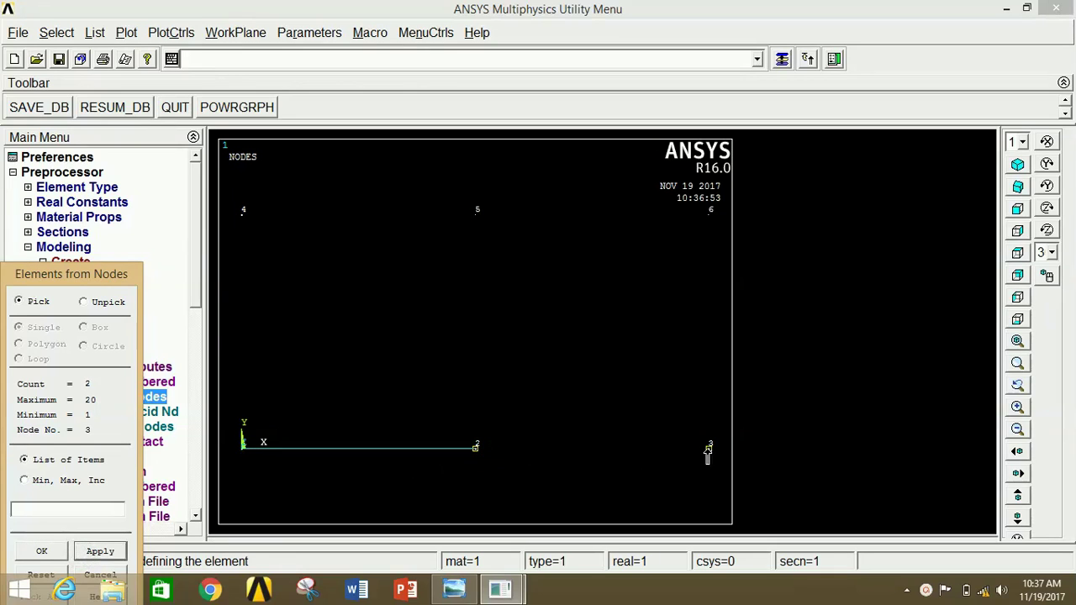
pyautogui.click(100, 550)
# Add elements 1–4, 4–5, 5–6 and 6–3 to close the rectangular outline.
pyautogui.click(242, 447)
pyautogui.click(242, 212)
pyautogui.click(100, 551)
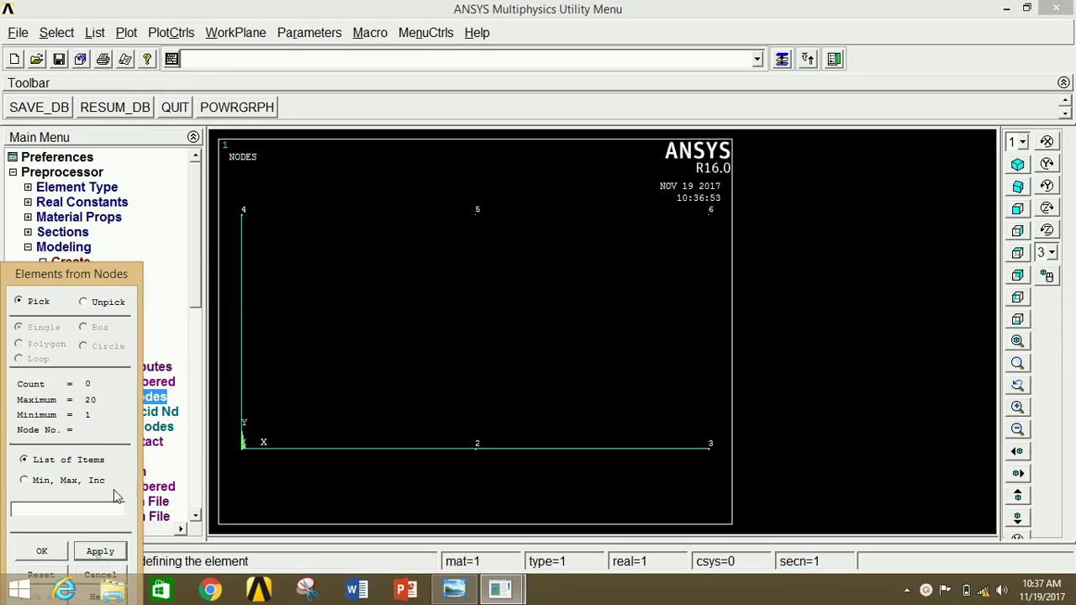
pyautogui.click(243, 213)
pyautogui.click(476, 213)
pyautogui.click(100, 550)
pyautogui.click(477, 211)
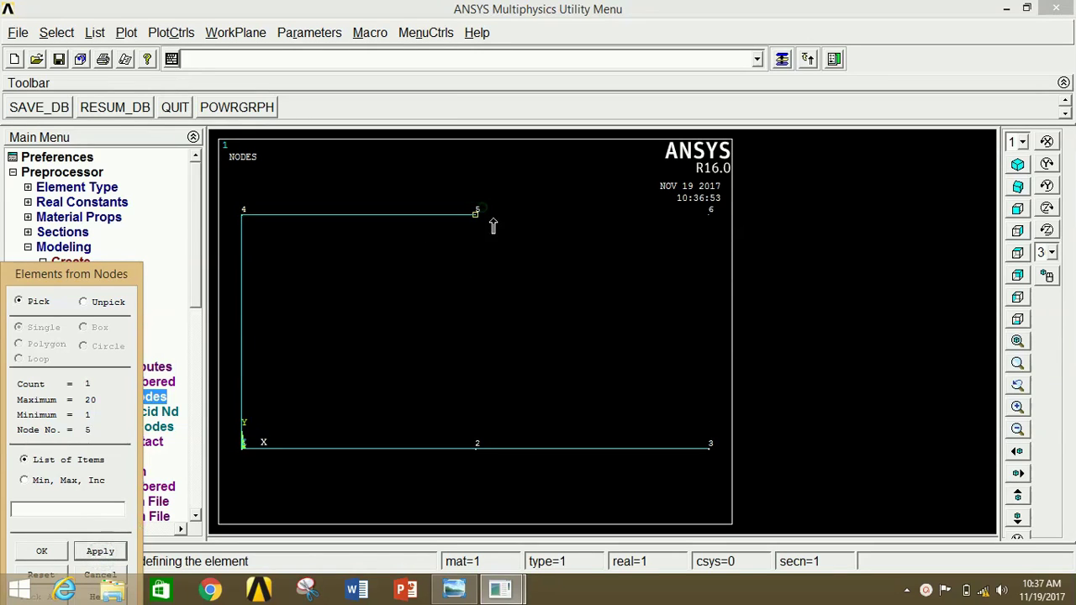
pyautogui.click(100, 551)
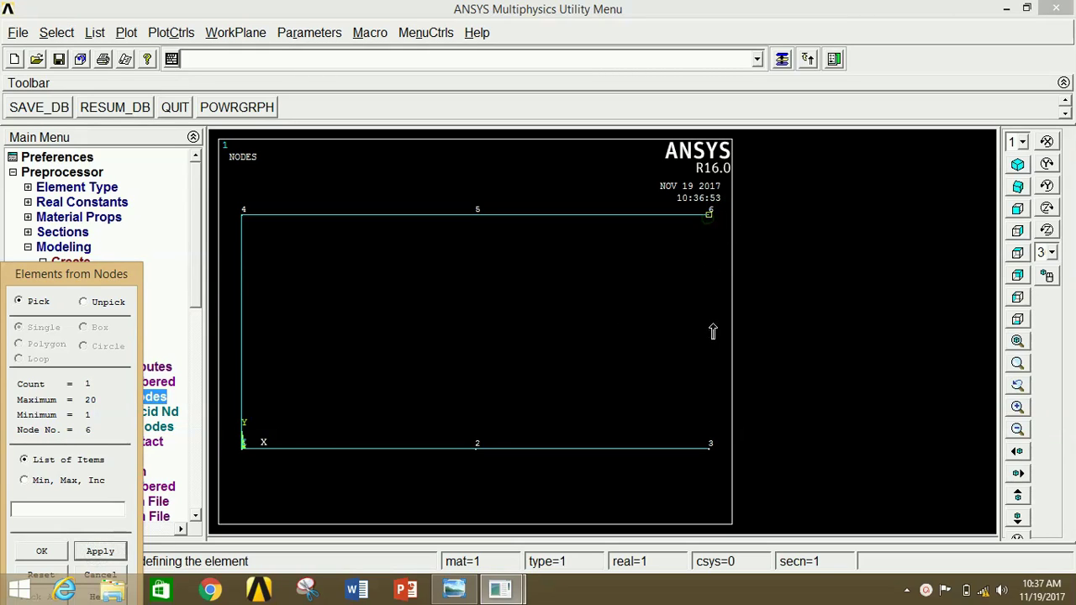
pyautogui.click(714, 461)
pyautogui.click(97, 551)
# Add diagonal 1–5, middle vertical 5–2 and diagonal 3–5 from the diagram.
pyautogui.click(445, 596)
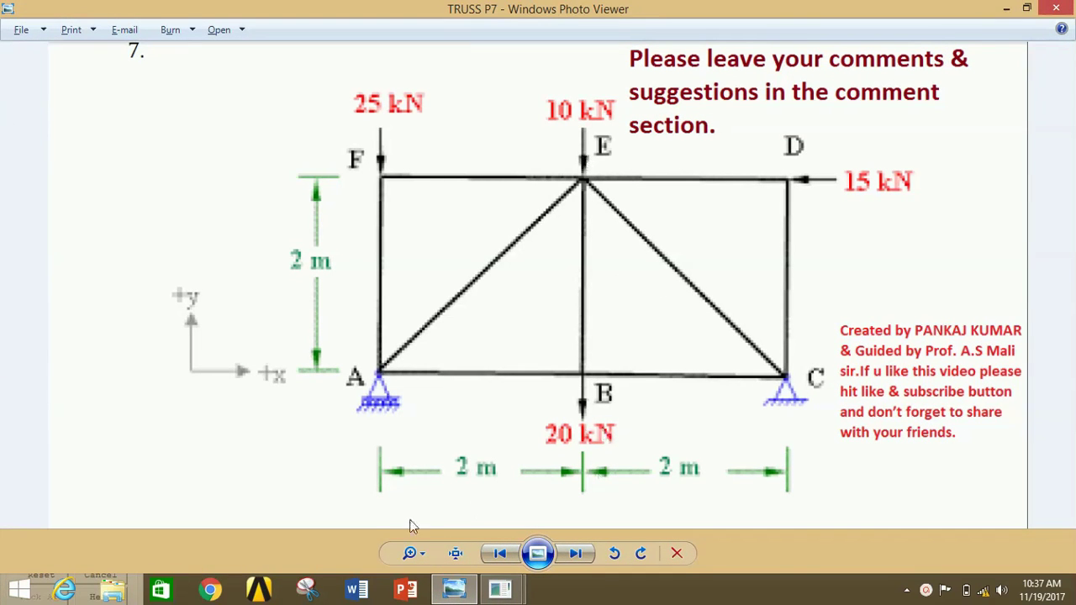
pyautogui.moveTo(500, 588)
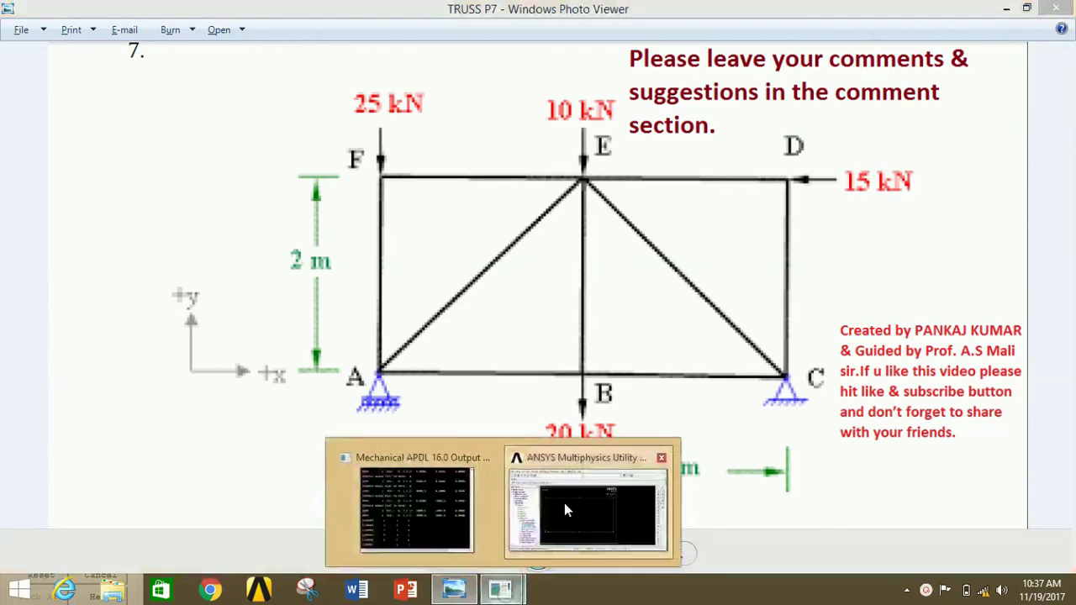
pyautogui.click(564, 503)
pyautogui.click(244, 448)
pyautogui.click(488, 214)
pyautogui.click(108, 551)
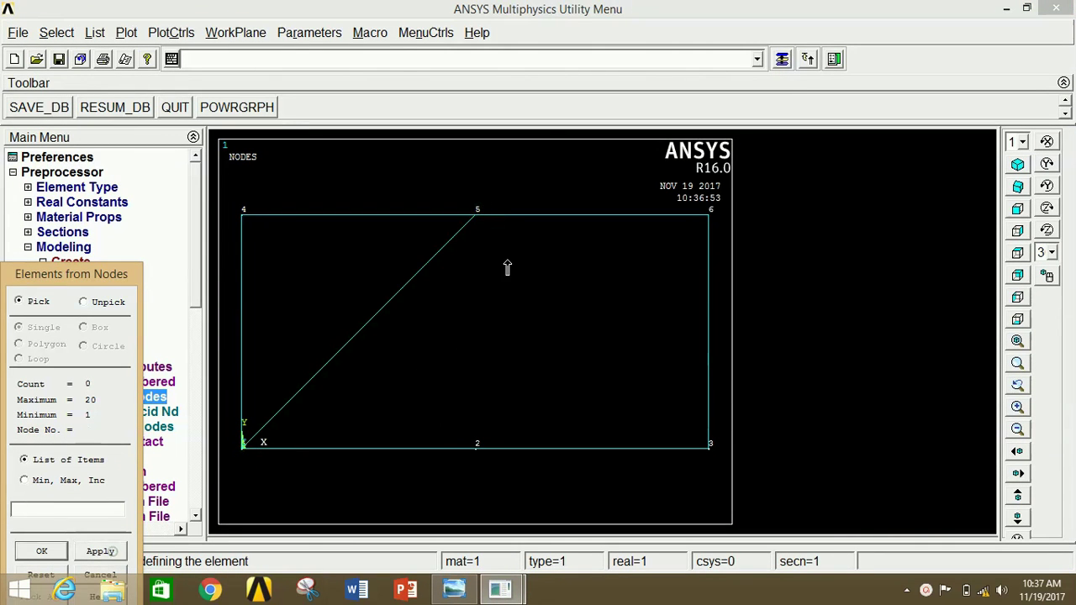
pyautogui.click(478, 217)
pyautogui.click(483, 452)
pyautogui.click(100, 551)
pyautogui.click(708, 455)
pyautogui.click(476, 216)
pyautogui.click(42, 551)
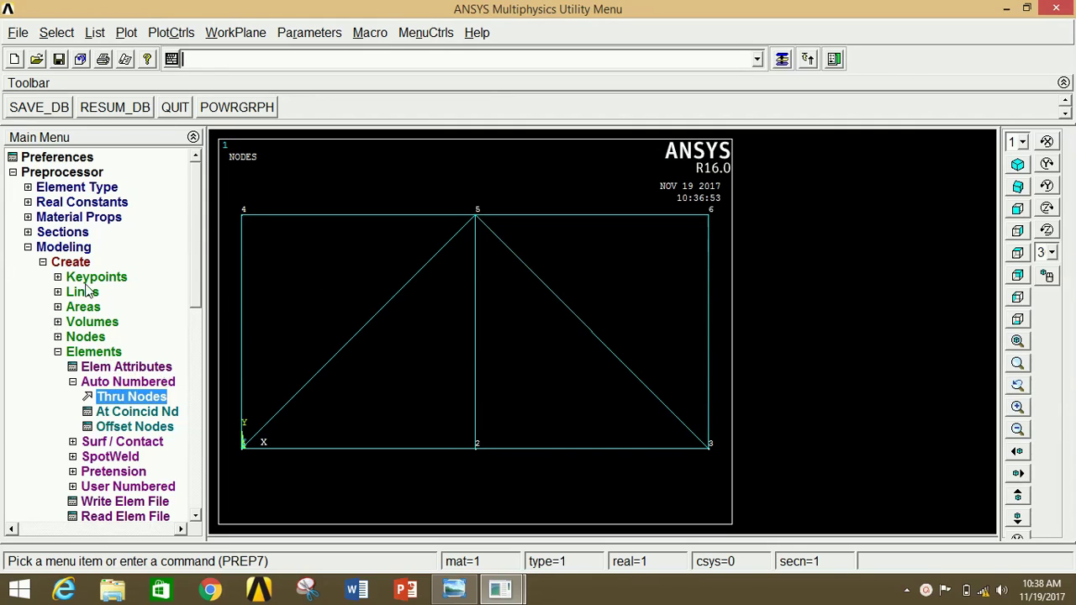
# Start applying displacement constraints on nodes, checking the diagram for support locations.
pyautogui.click(71, 263)
pyautogui.click(64, 247)
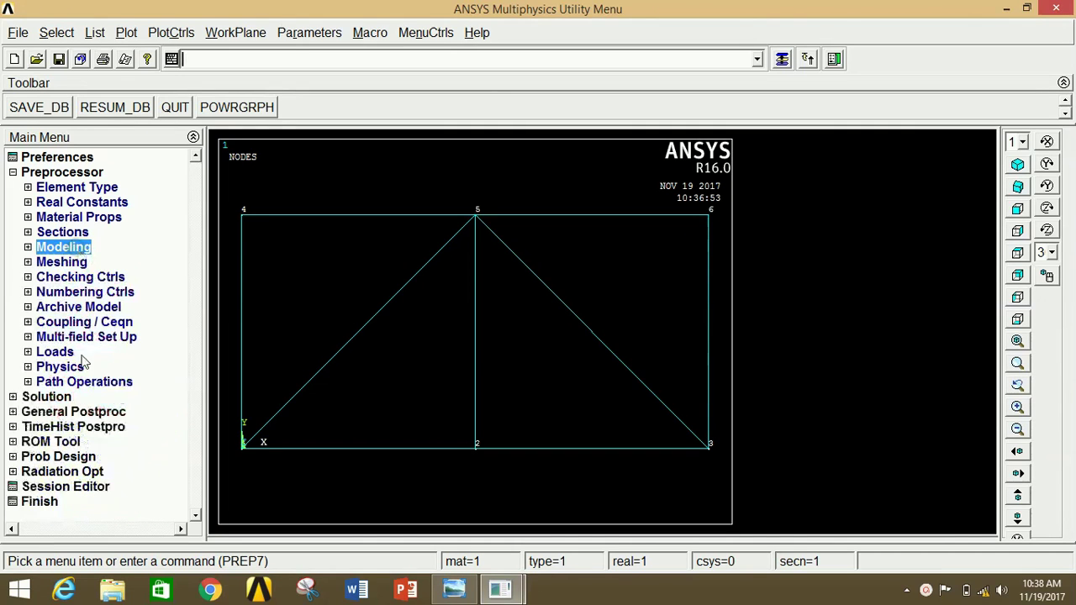
pyautogui.click(55, 354)
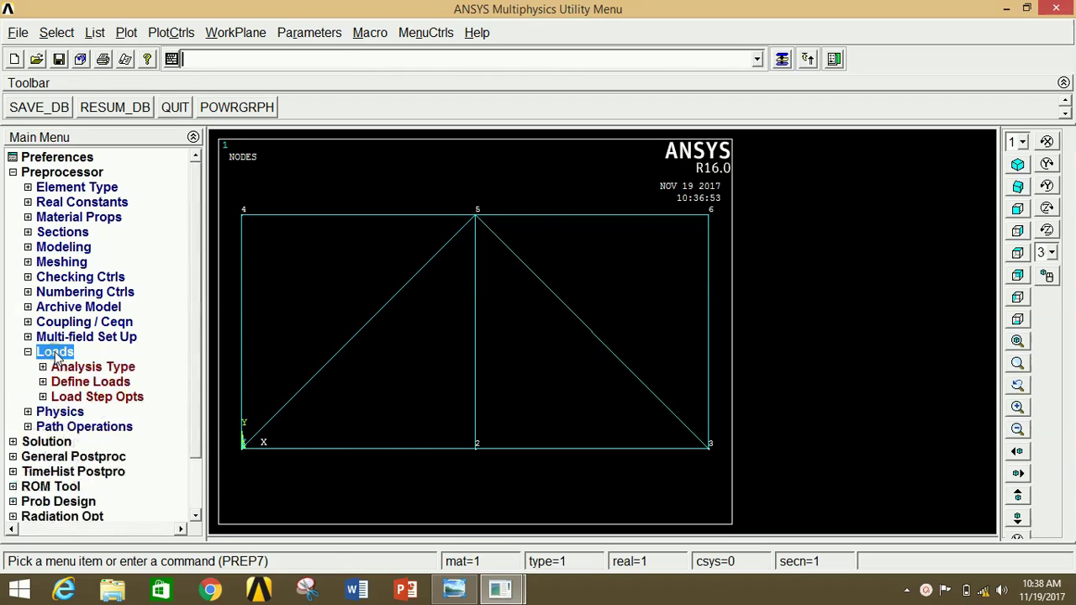
pyautogui.click(84, 382)
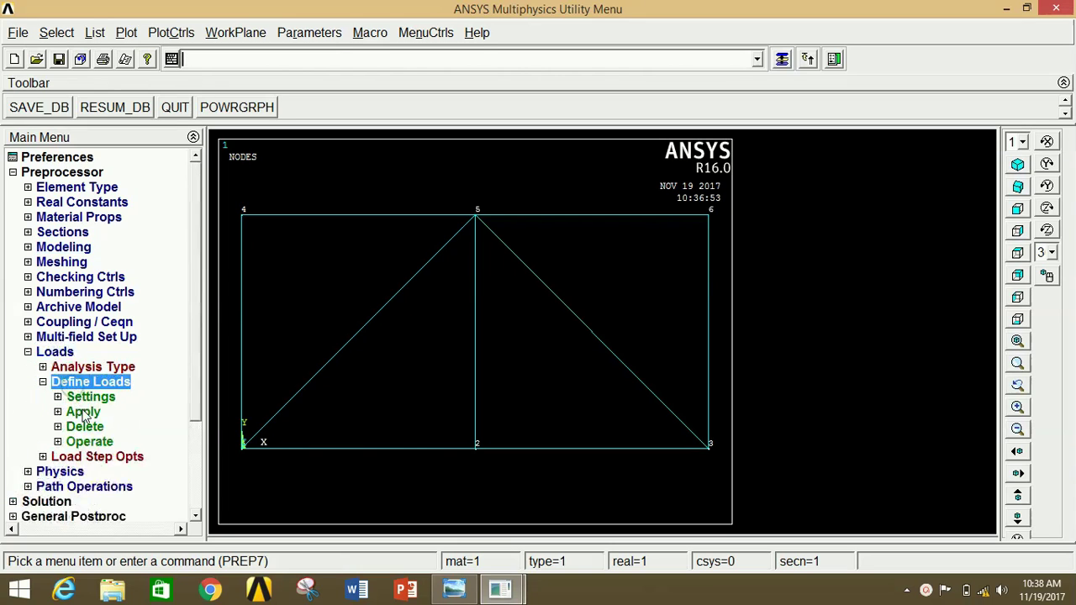
pyautogui.click(83, 412)
pyautogui.click(107, 427)
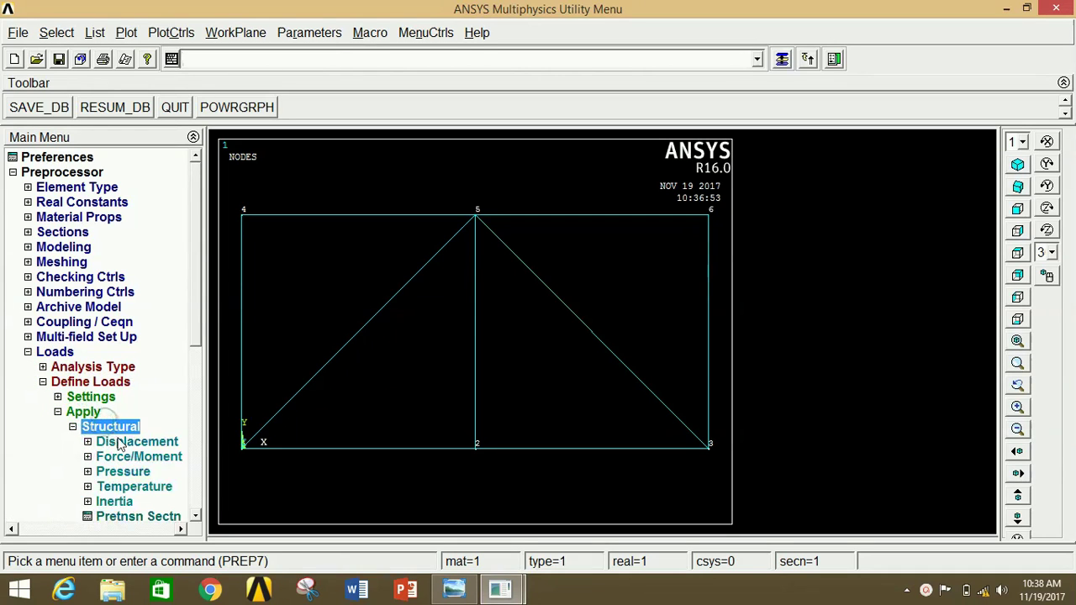
pyautogui.click(105, 441)
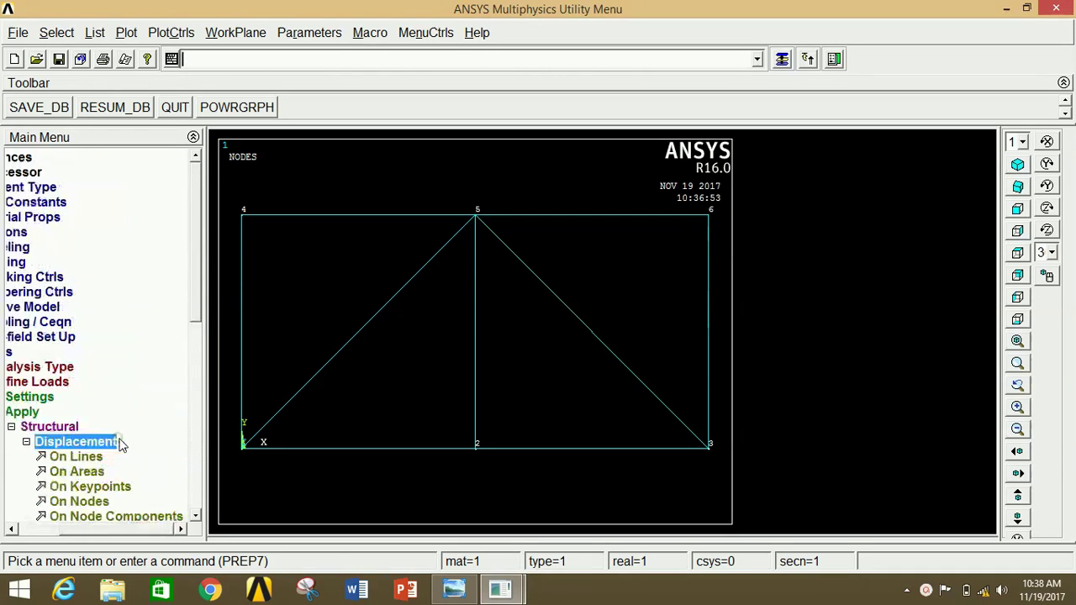
pyautogui.click(93, 503)
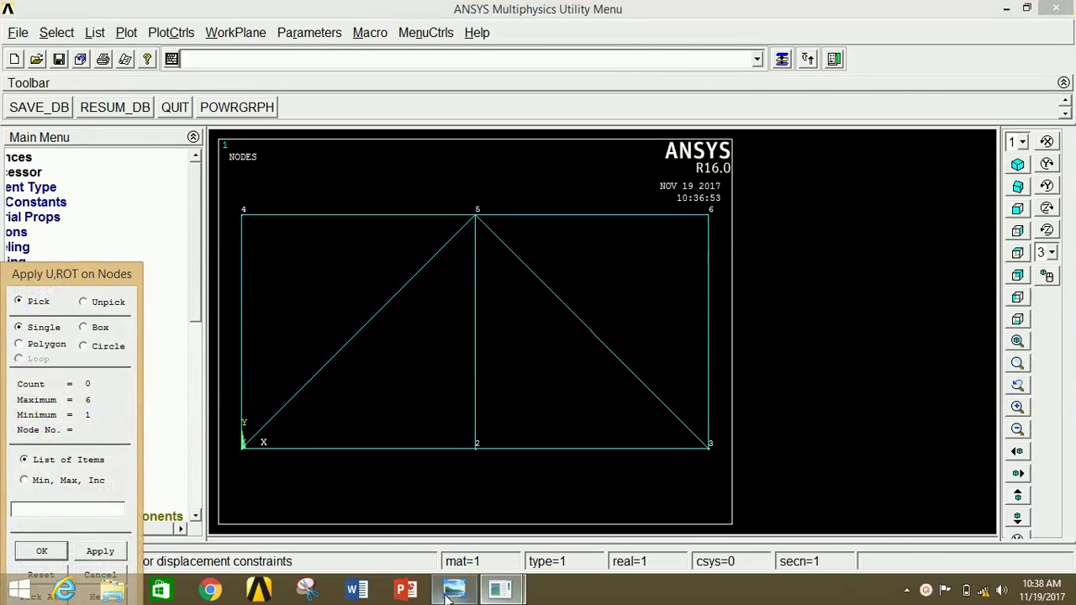
pyautogui.click(449, 593)
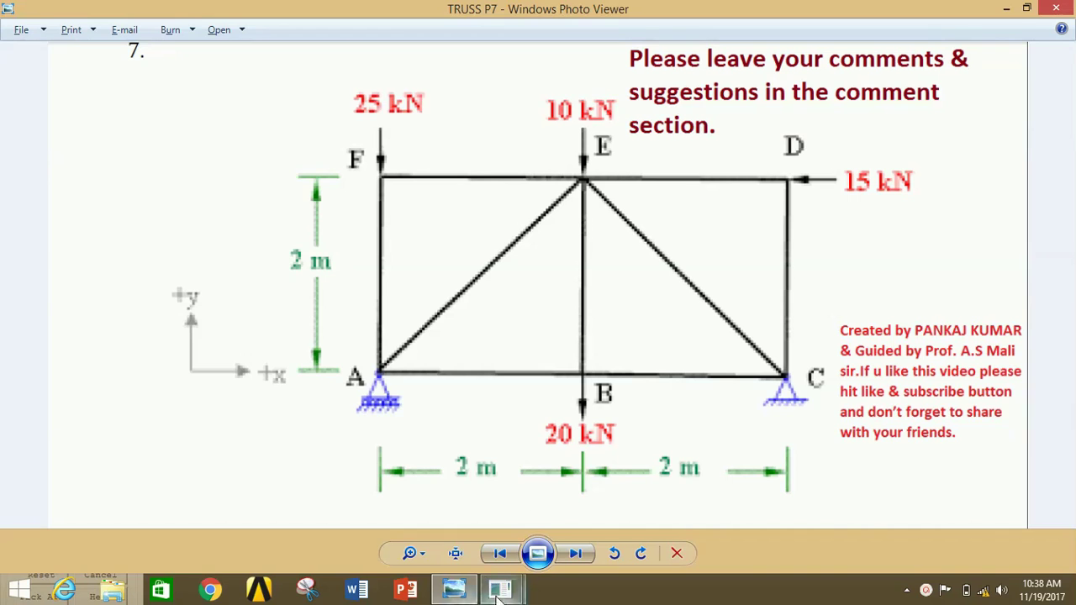
pyautogui.moveTo(502, 596)
pyautogui.click(587, 508)
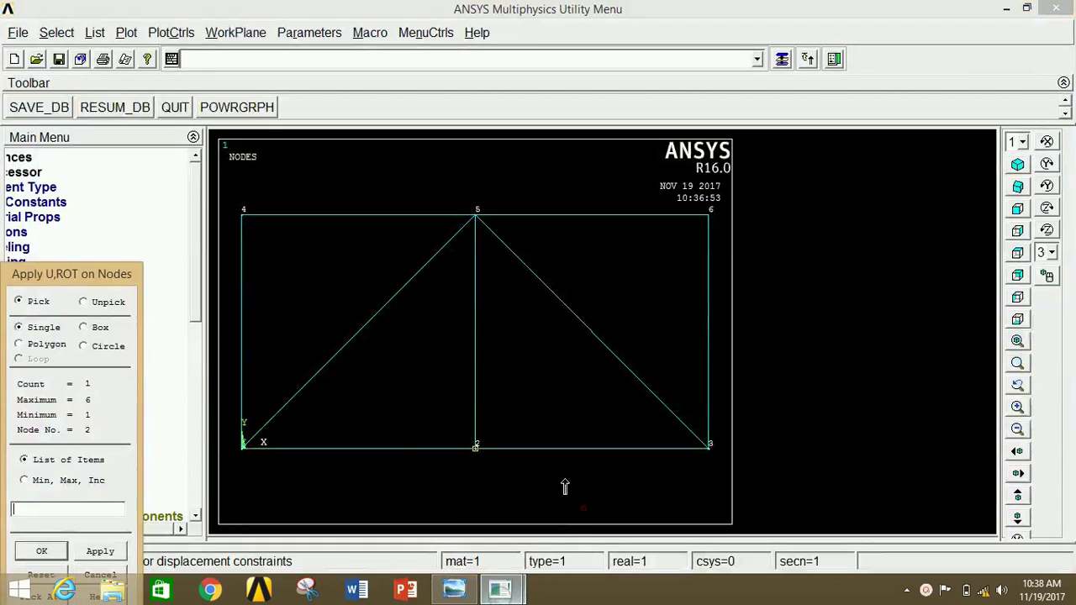
# Constrain only UY at nodes 1 and 2.
pyautogui.click(117, 554)
pyautogui.click(619, 257)
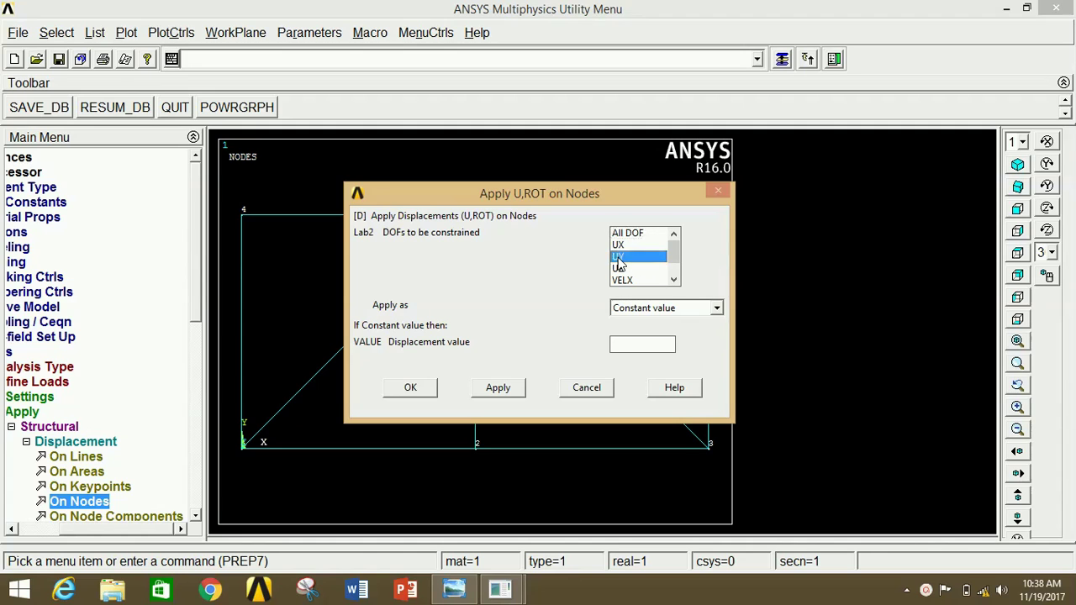
pyautogui.click(412, 388)
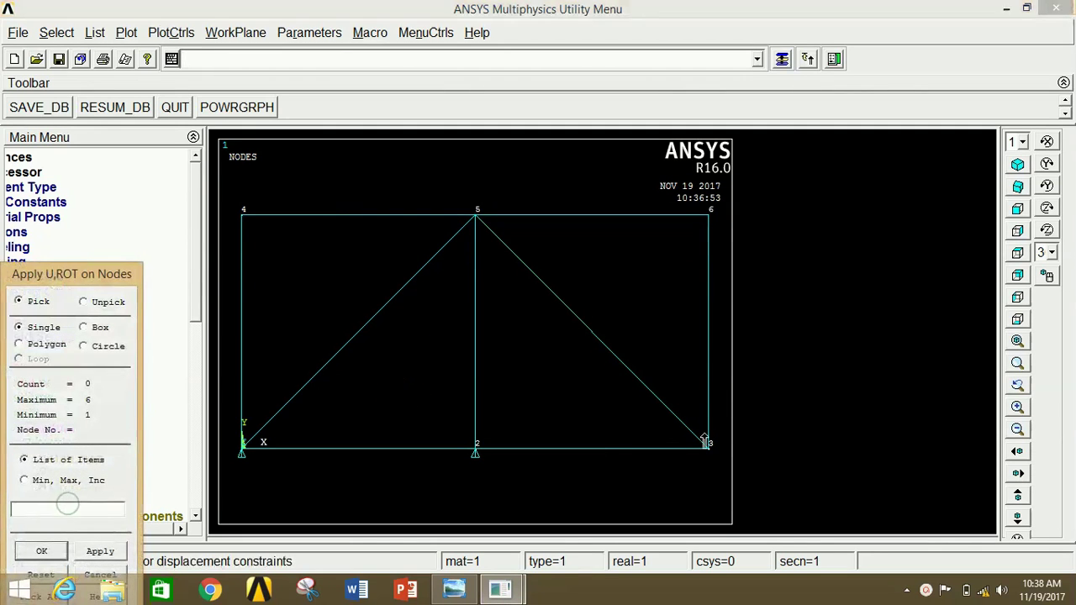
# Fix all degrees of freedom at node 3.
pyautogui.click(114, 558)
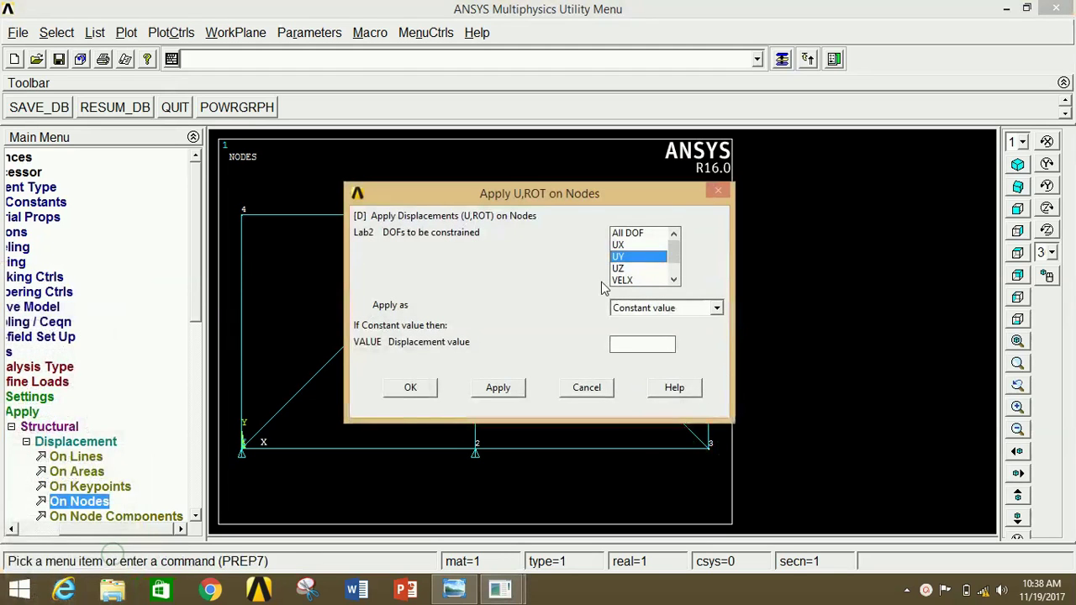
pyautogui.click(636, 237)
pyautogui.click(635, 257)
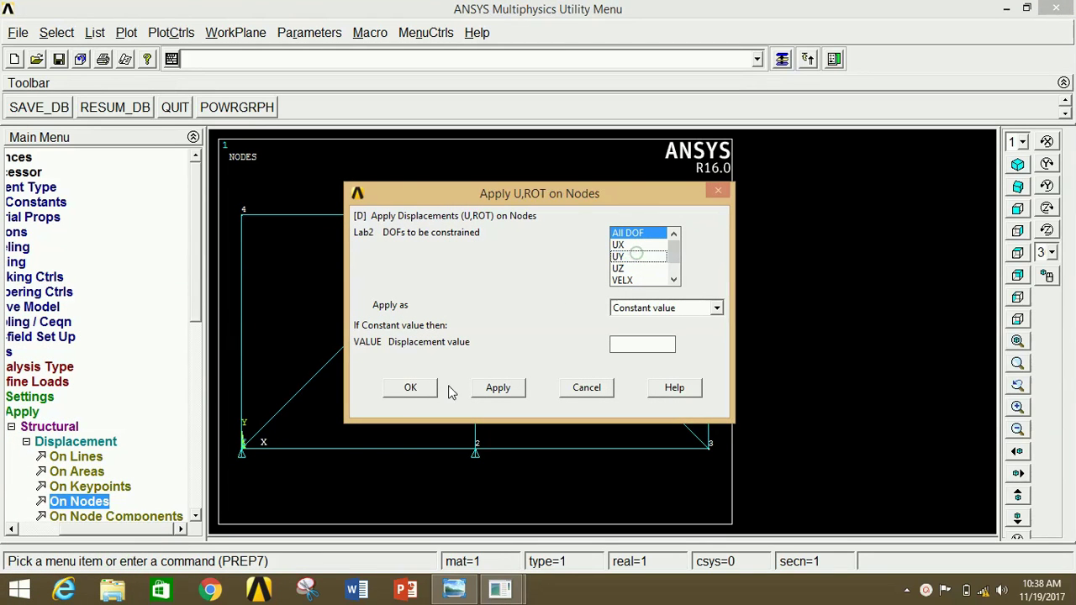
pyautogui.click(410, 389)
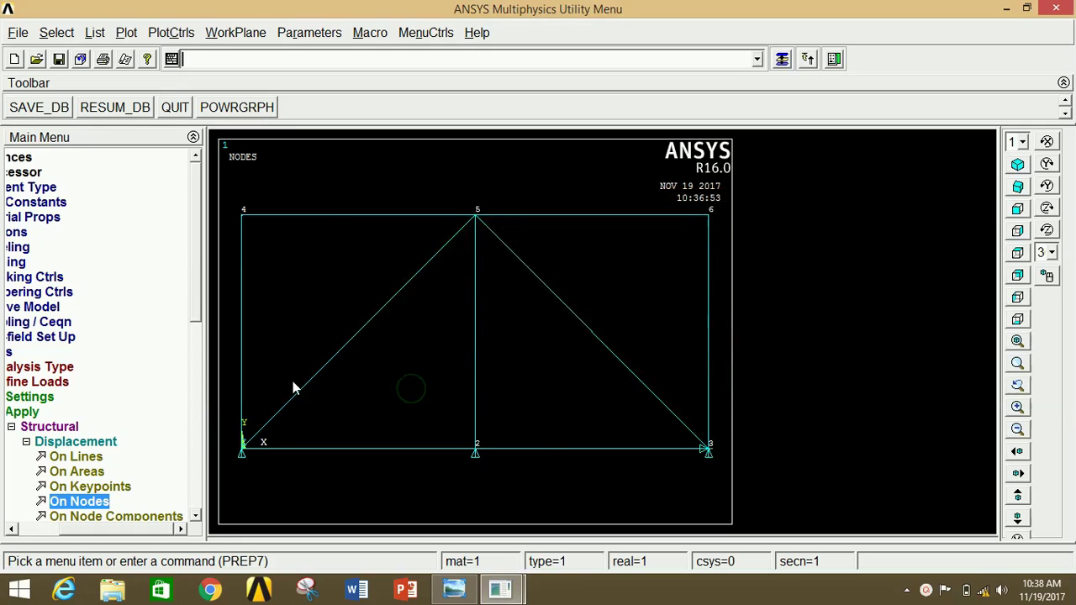
pyautogui.click(63, 443)
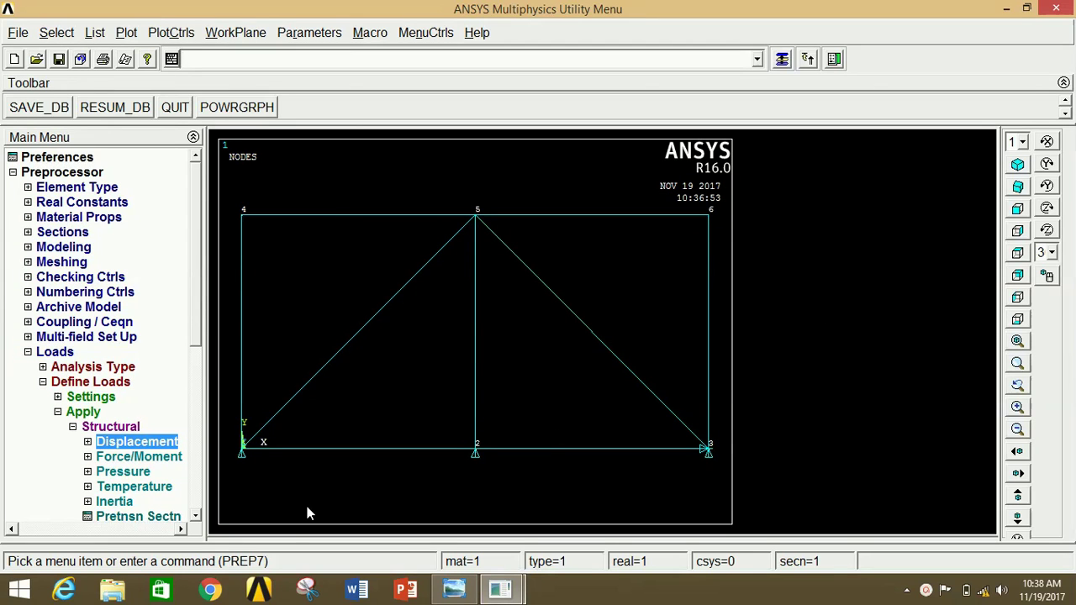
pyautogui.click(454, 590)
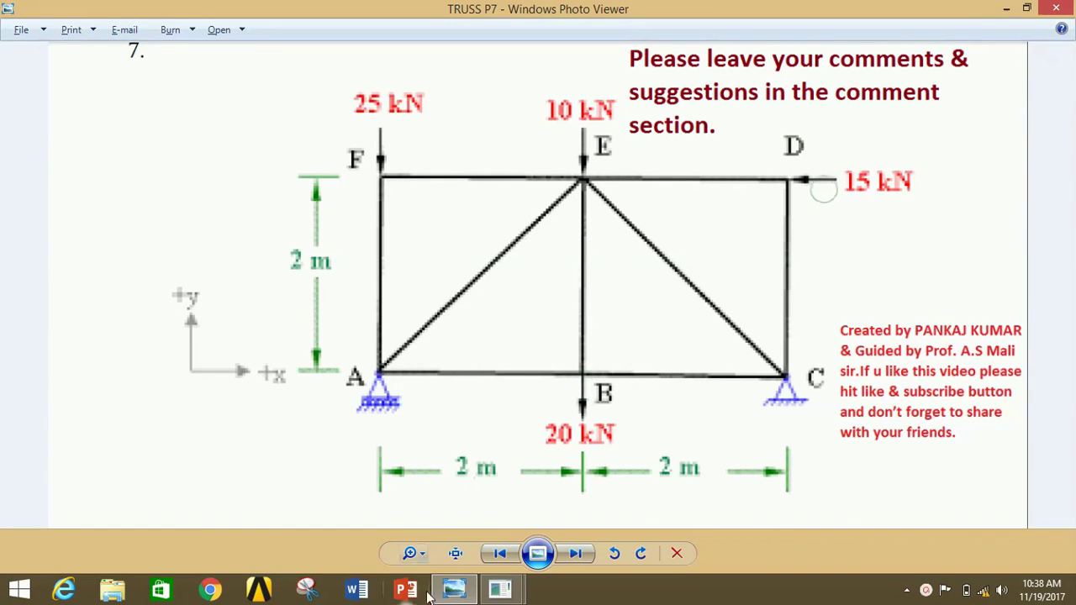
# Apply a vertical FY force of -25000 at node 4.
pyautogui.moveTo(500, 589)
pyautogui.click(587, 506)
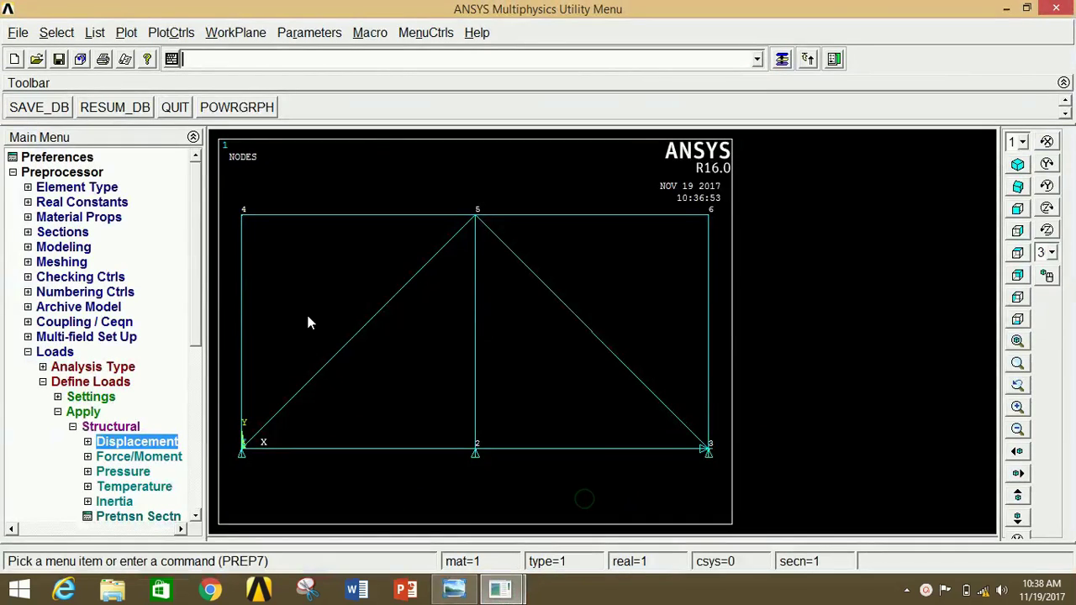
pyautogui.click(127, 458)
pyautogui.click(94, 488)
pyautogui.click(245, 220)
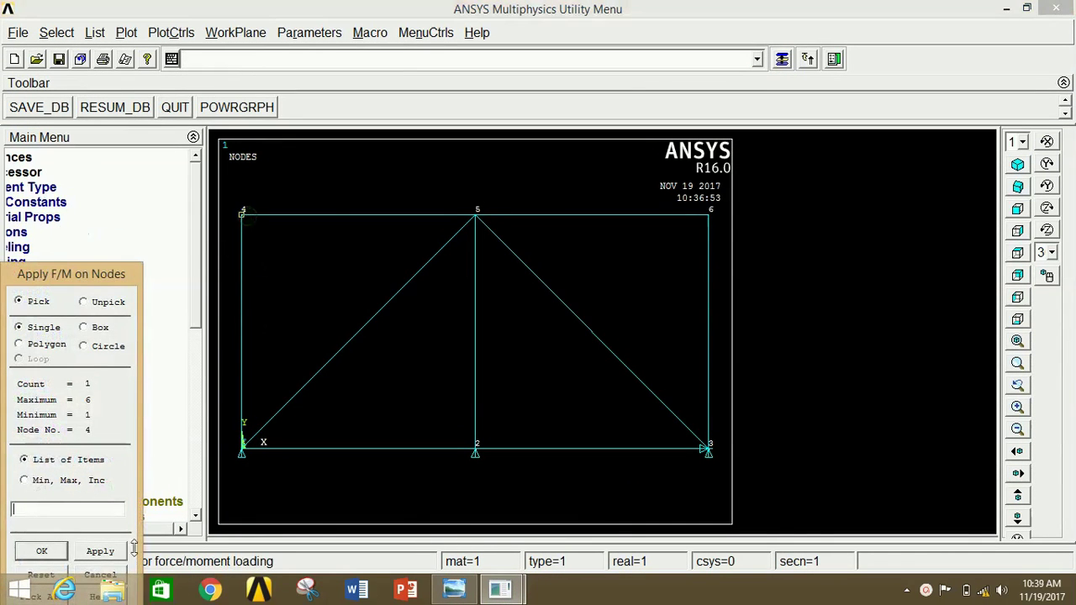
pyautogui.click(99, 551)
pyautogui.click(635, 264)
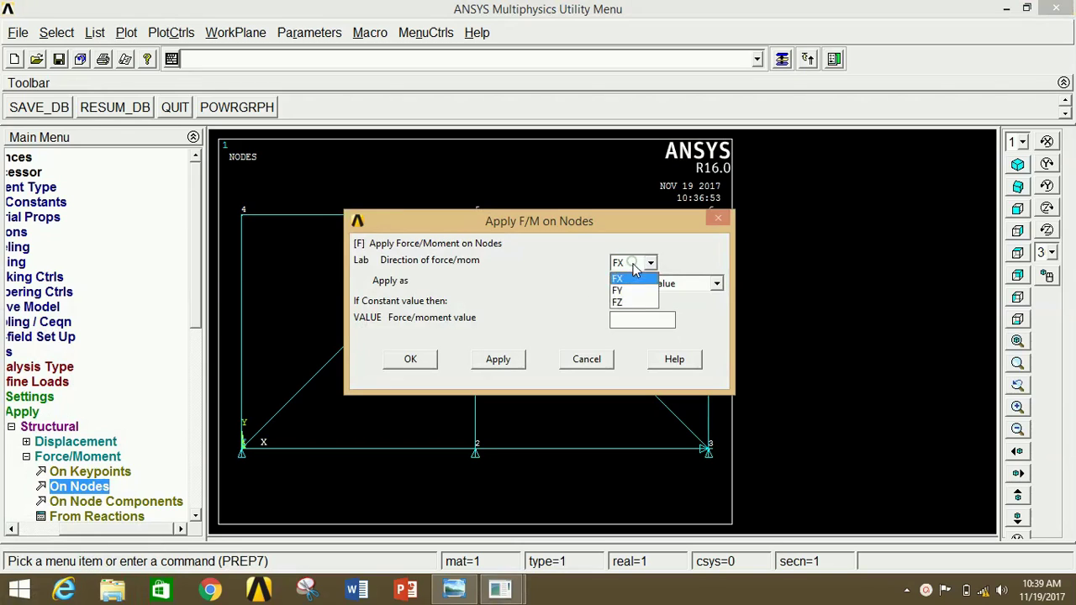
pyautogui.click(635, 290)
pyautogui.click(635, 322)
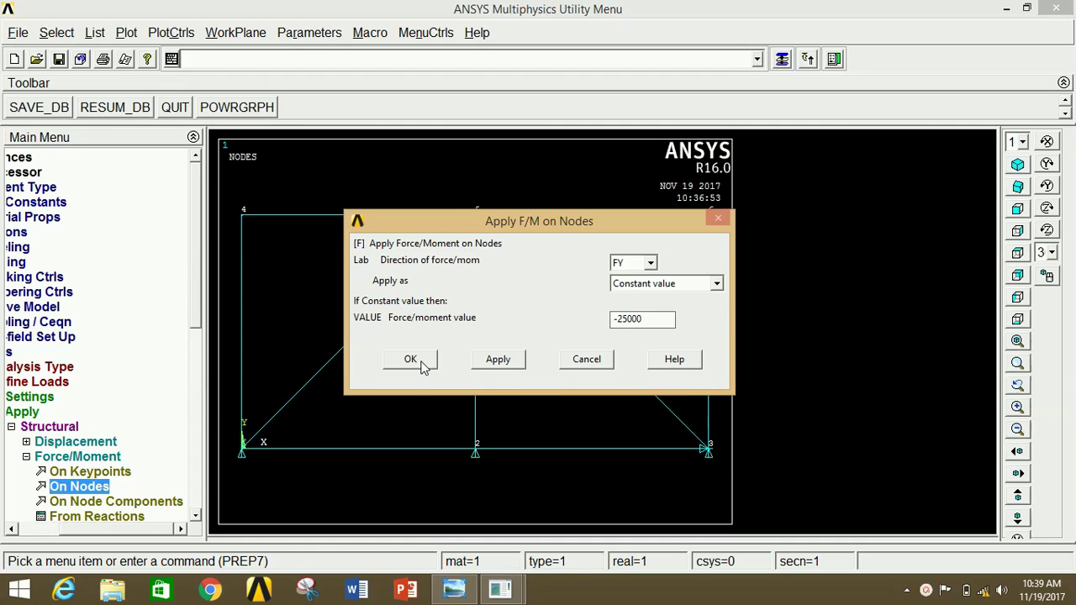
pyautogui.click(498, 359)
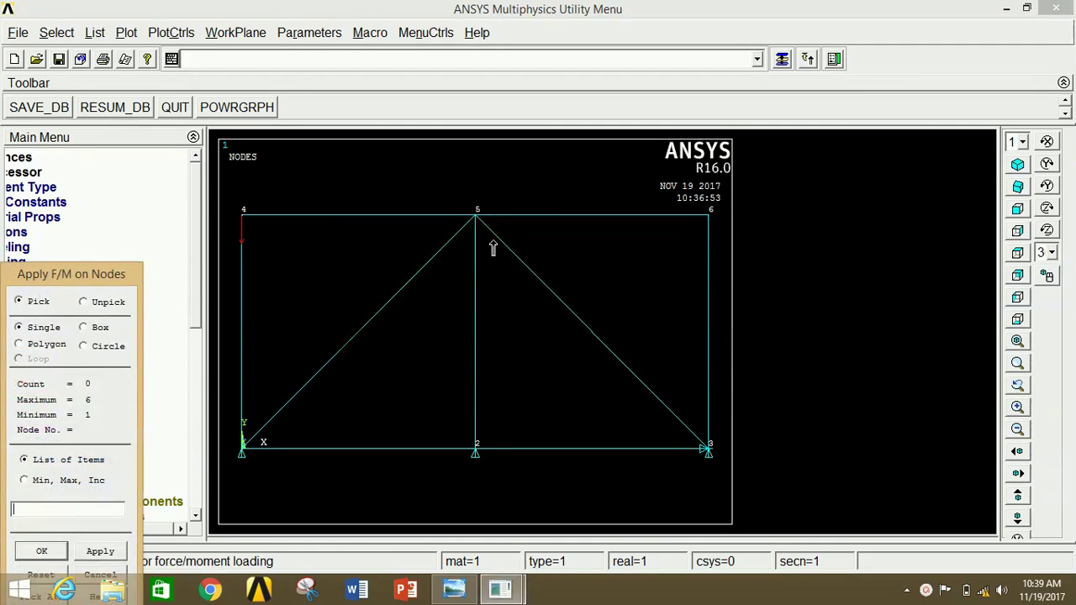
# Apply an FY force of -10000 at node 5.
pyautogui.click(100, 551)
pyautogui.click(452, 592)
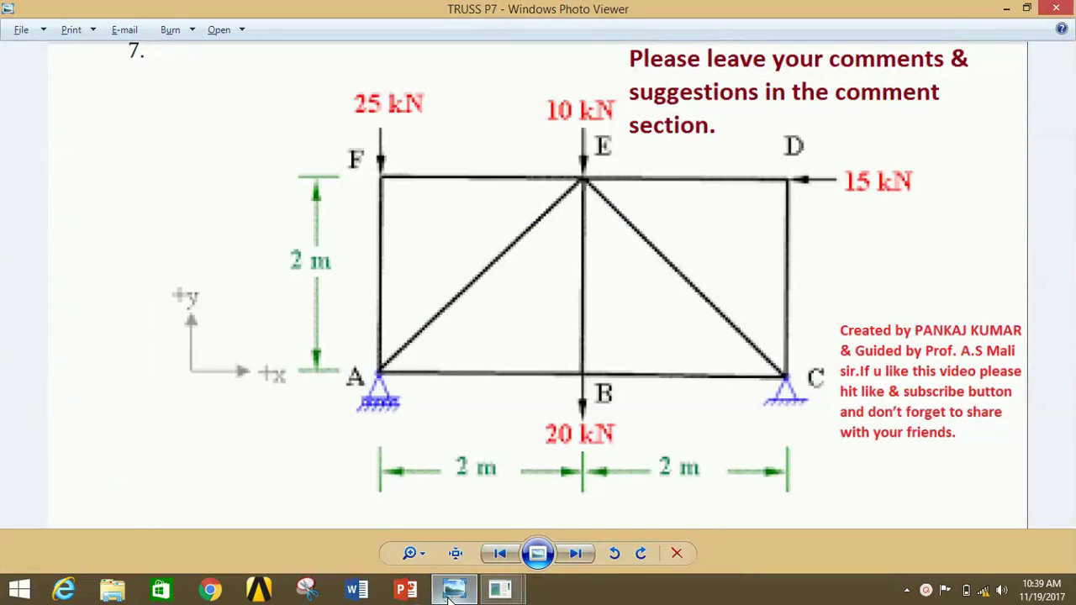
pyautogui.click(452, 591)
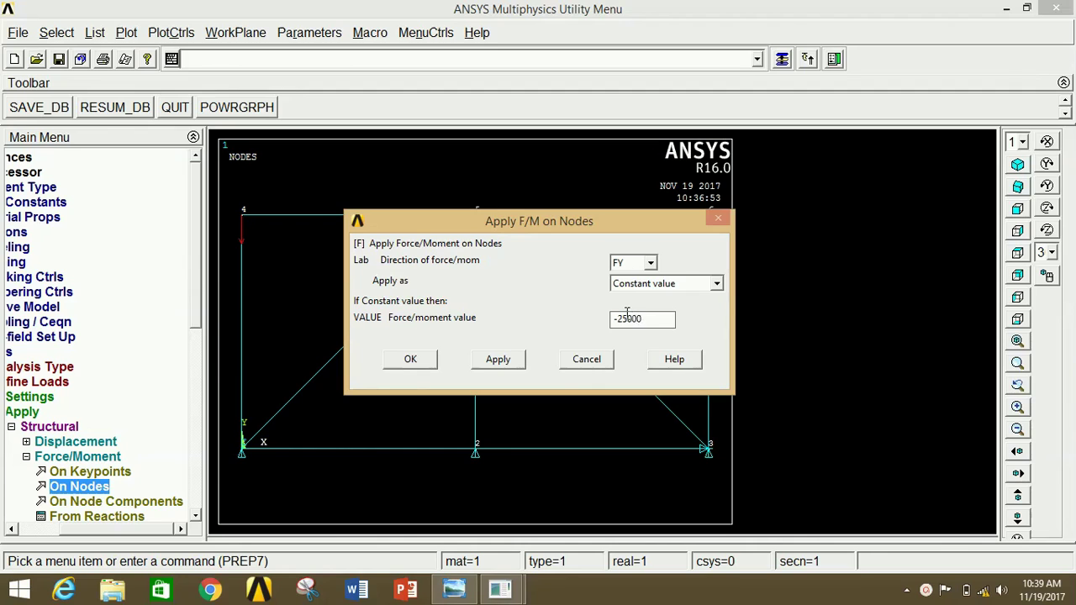
pyautogui.click(628, 316)
pyautogui.write('-10000')
pyautogui.click(479, 362)
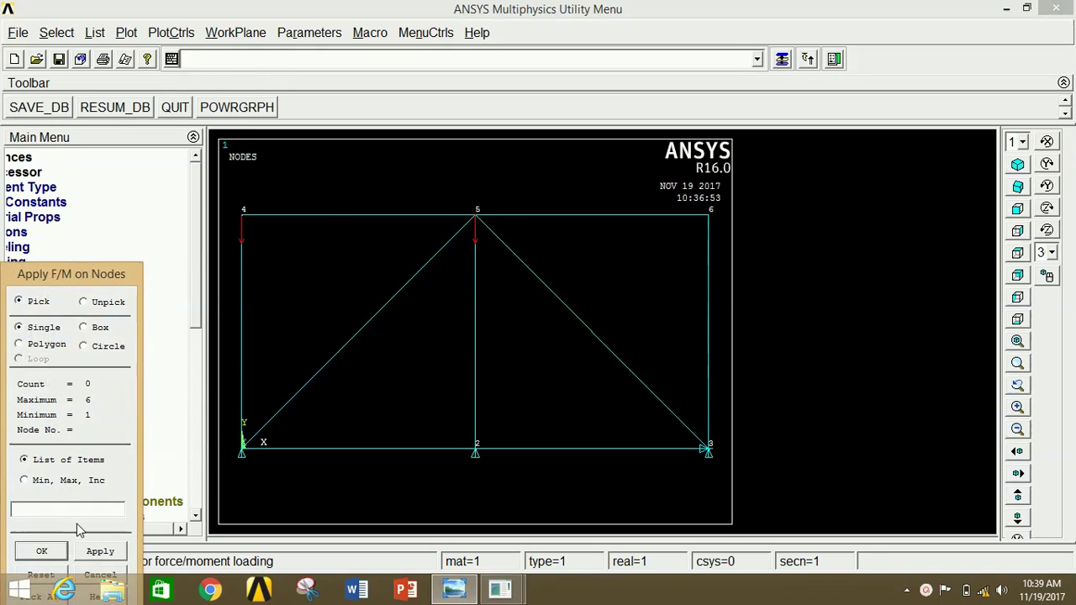
# Apply a vertical force FY = -20000 at node 2.
pyautogui.click(475, 451)
pyautogui.click(451, 591)
pyautogui.click(451, 591)
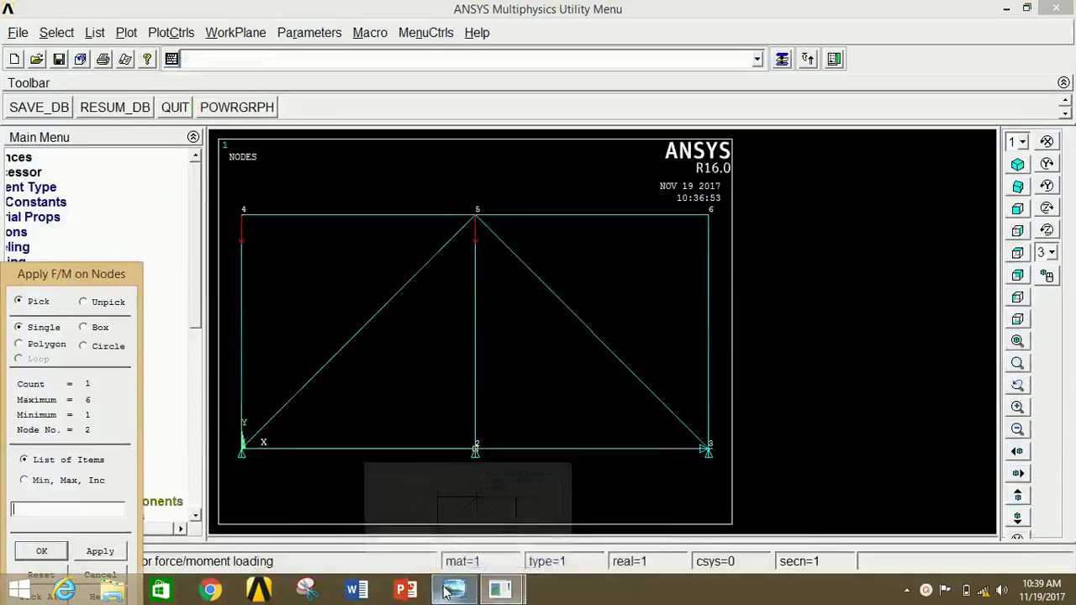
pyautogui.click(101, 552)
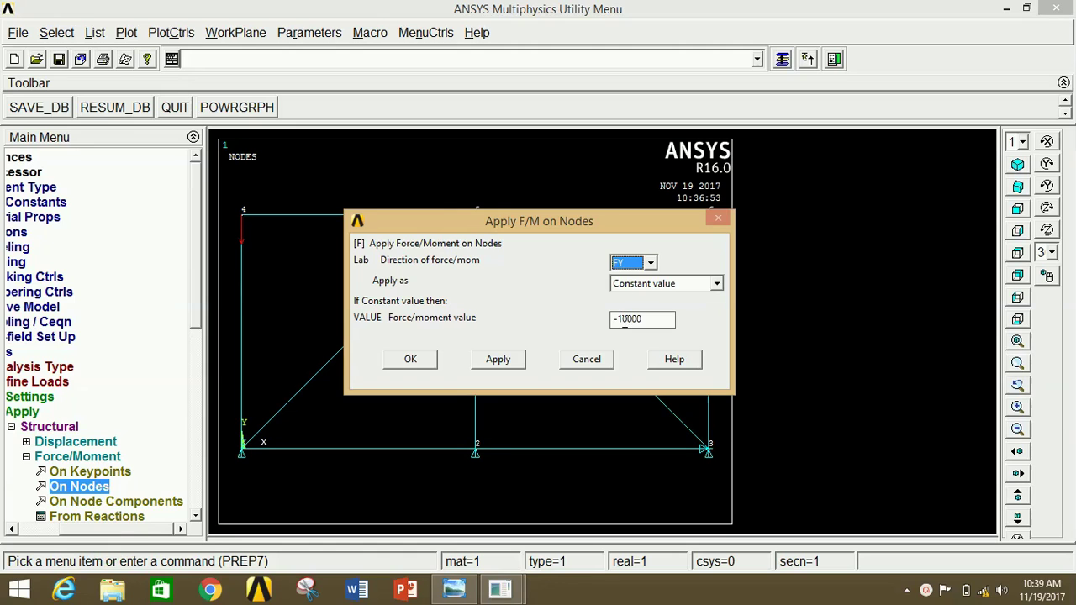
pyautogui.click(624, 320)
pyautogui.click(515, 368)
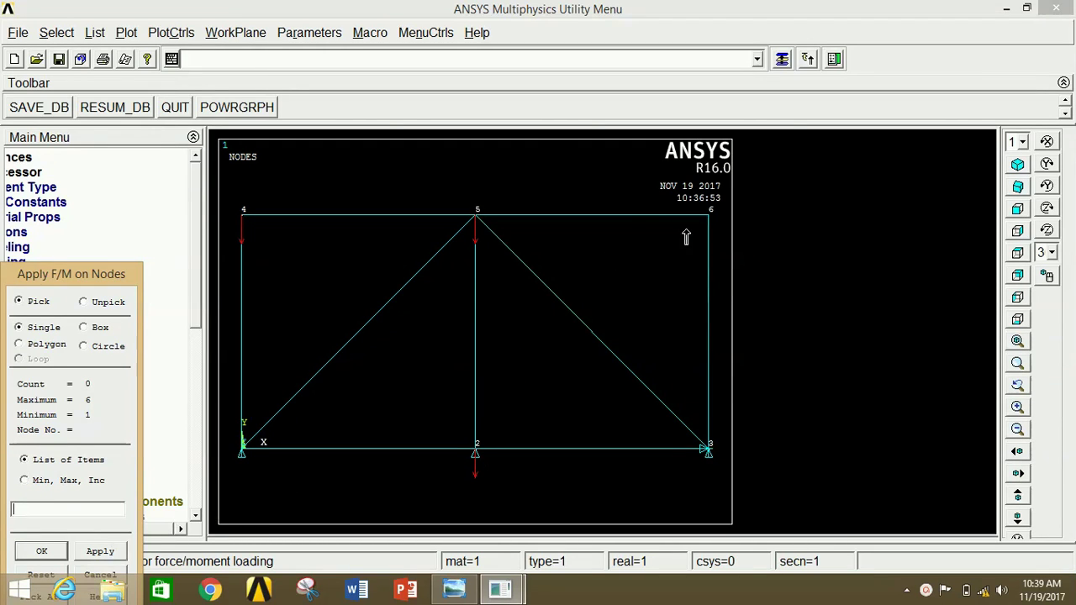
# Apply a horizontal force FX = -15000 at node 6.
pyautogui.click(101, 551)
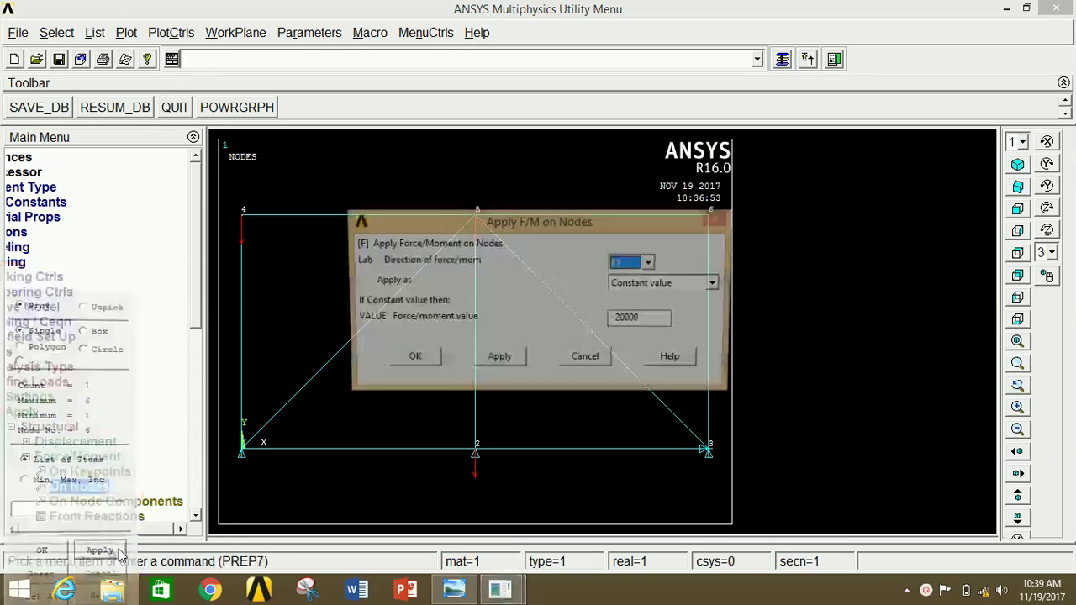
pyautogui.click(638, 262)
pyautogui.click(626, 273)
pyautogui.doubleClick(654, 319)
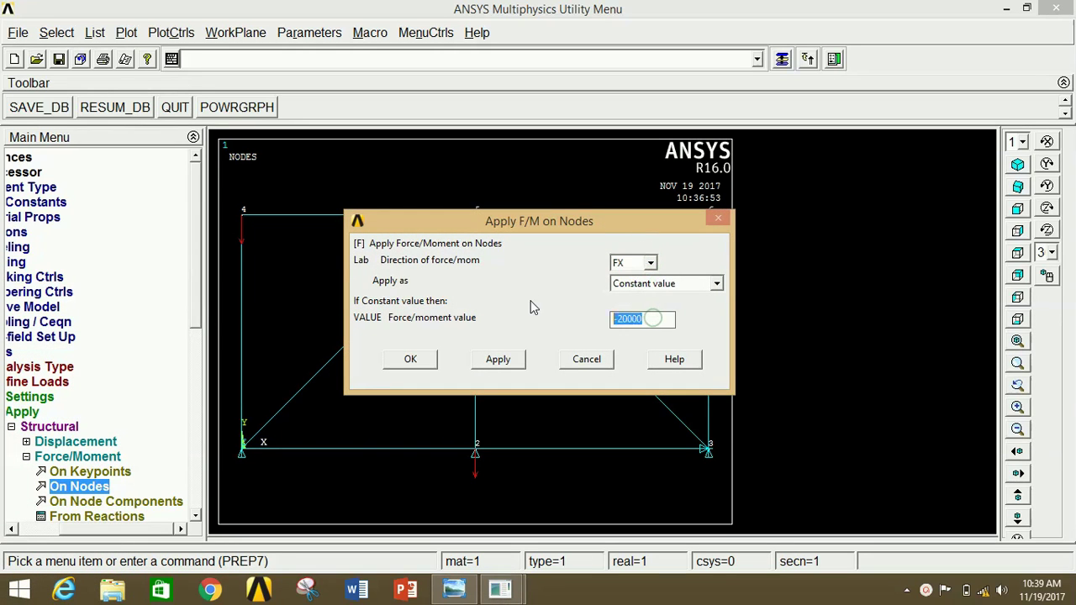
pyautogui.write('-1')
pyautogui.click(454, 590)
pyautogui.click(454, 590)
pyautogui.click(410, 359)
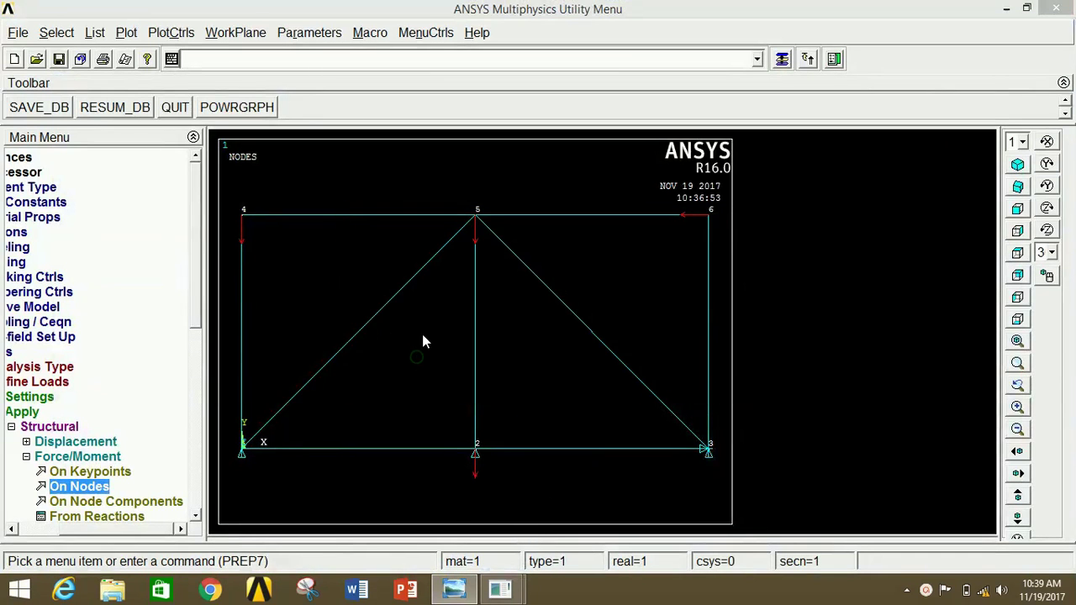
pyautogui.click(48, 426)
pyautogui.click(52, 355)
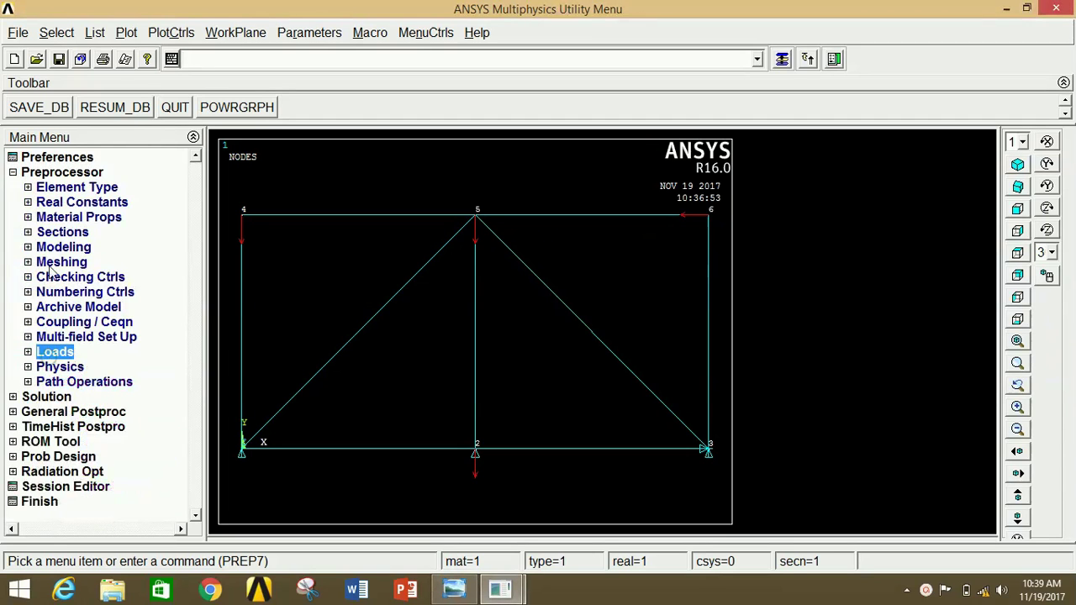
# Solve the current static load step of the truss.
pyautogui.click(39, 175)
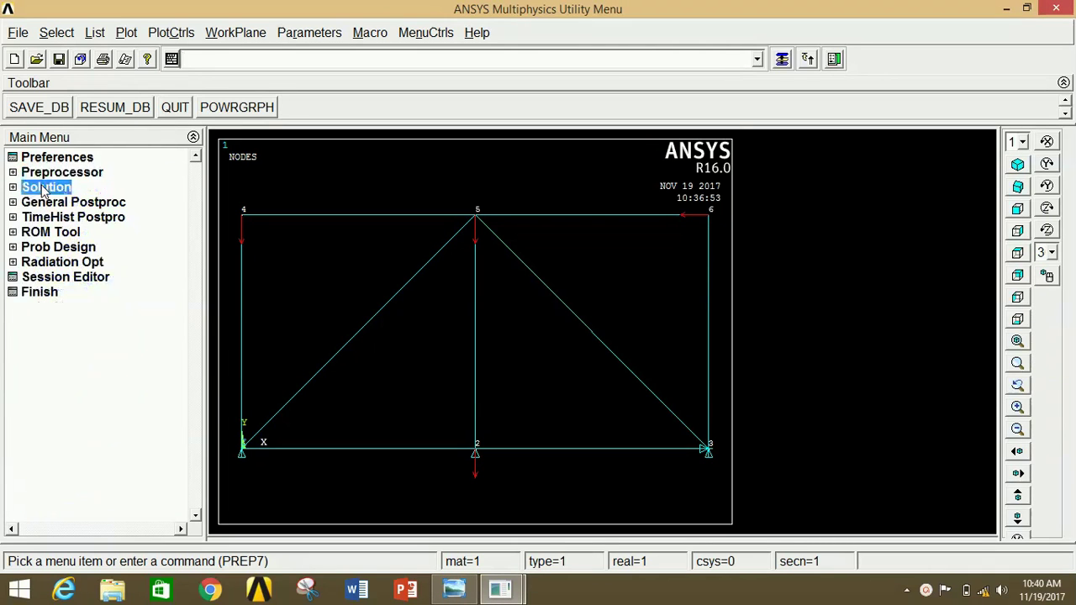
pyautogui.click(46, 187)
pyautogui.click(52, 277)
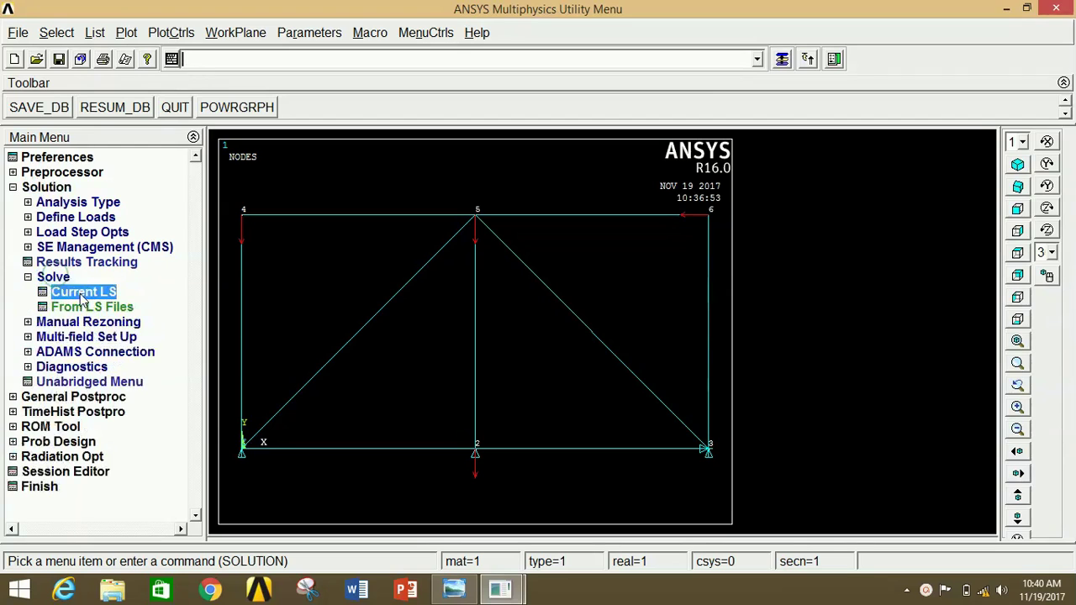
pyautogui.click(82, 294)
pyautogui.click(518, 371)
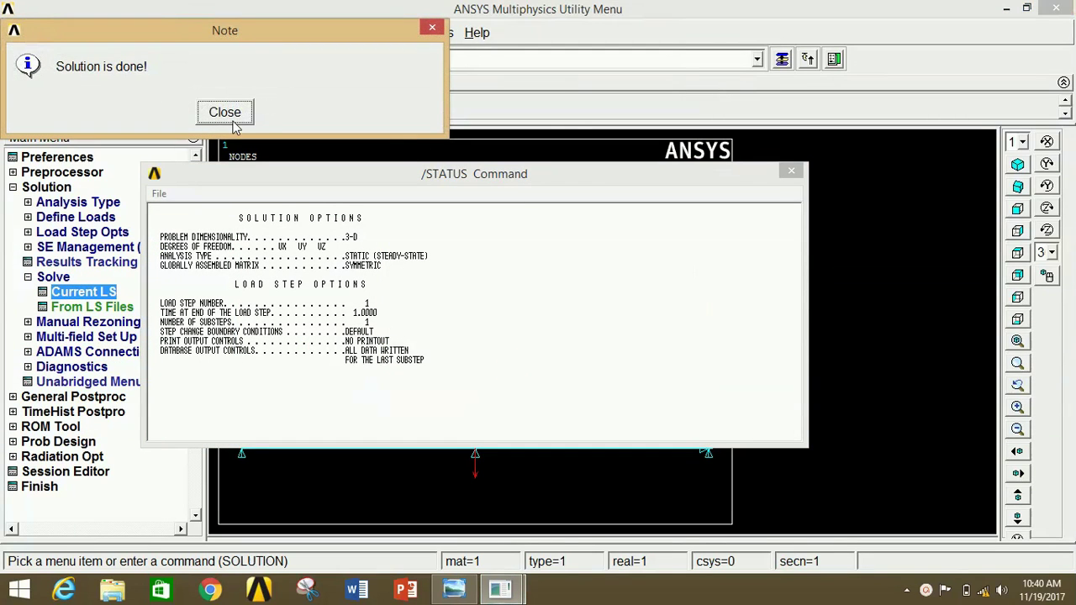
# Dismiss the 'Solution is done!' note and status listing, then show the TRUSS P7 diagram.
pyautogui.click(224, 113)
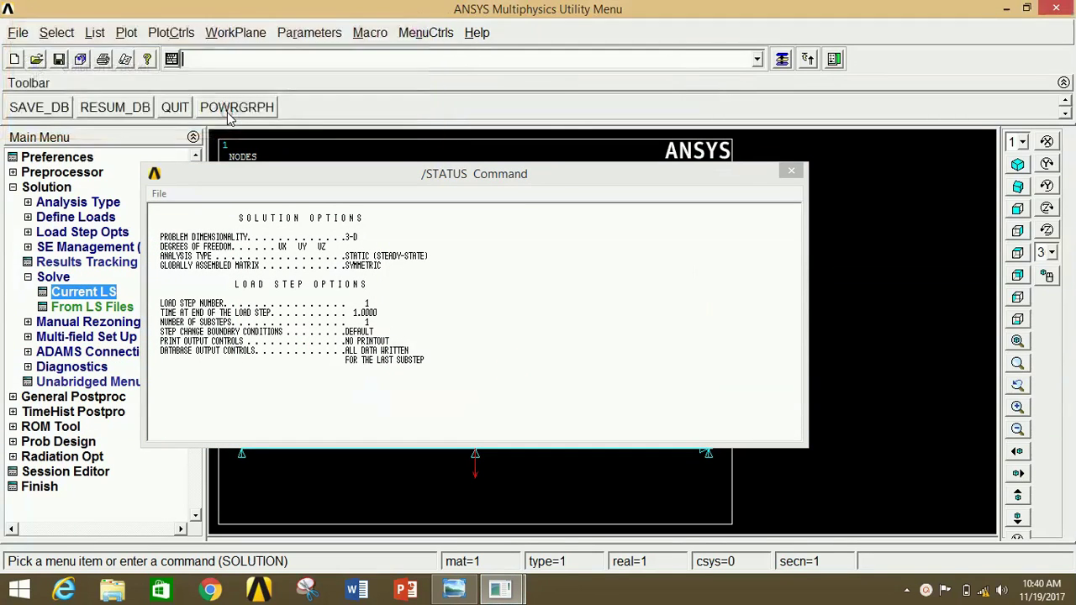
pyautogui.click(790, 171)
pyautogui.click(52, 188)
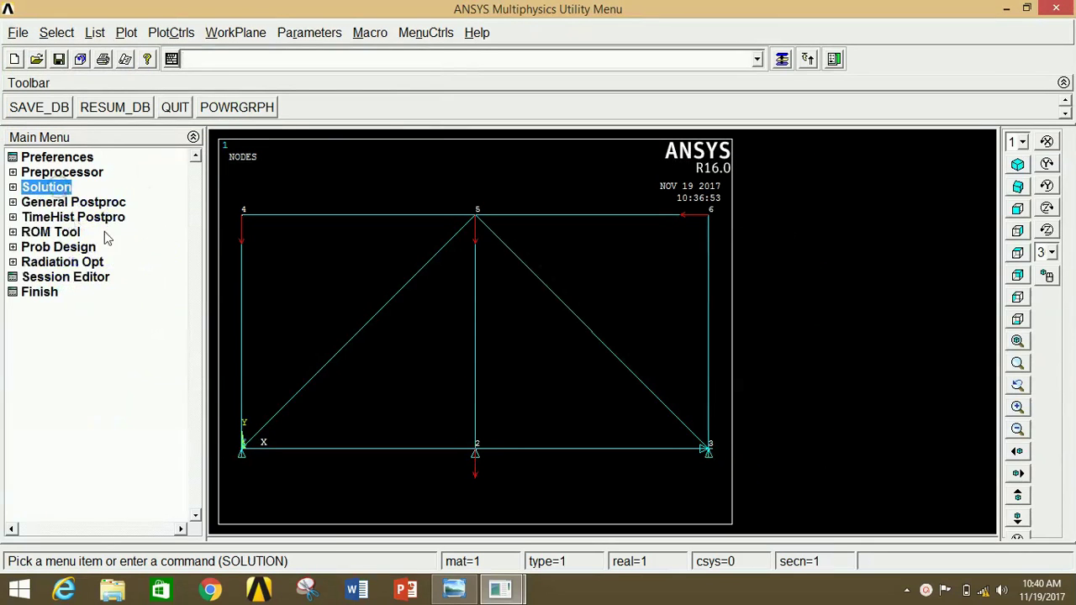
pyautogui.click(454, 590)
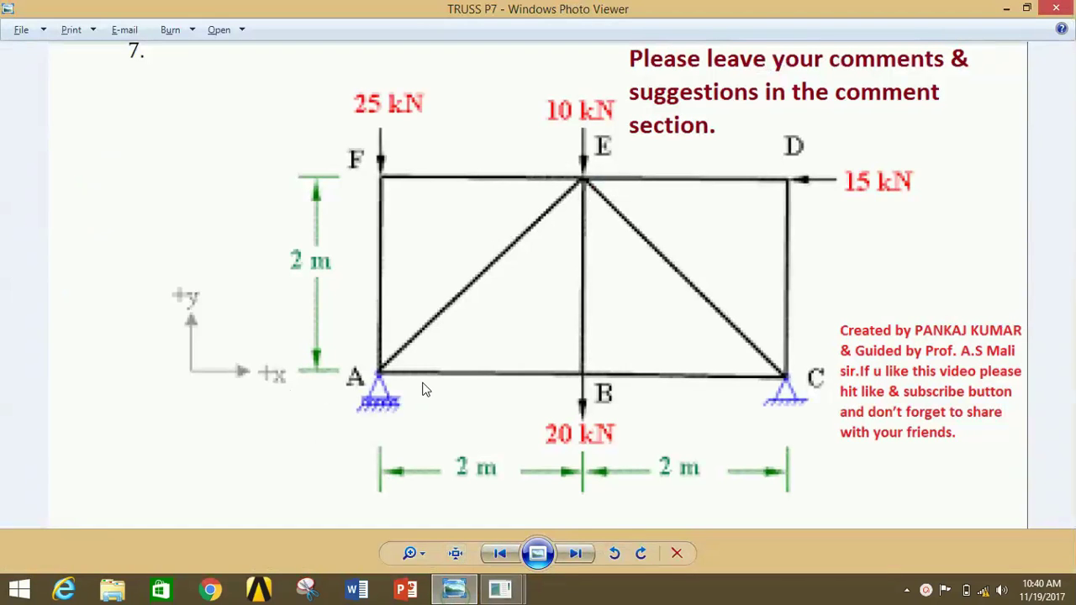
# Minimize the Photo Viewer diagram and expand ANSYS's General Postproc options.
pyautogui.click(1007, 8)
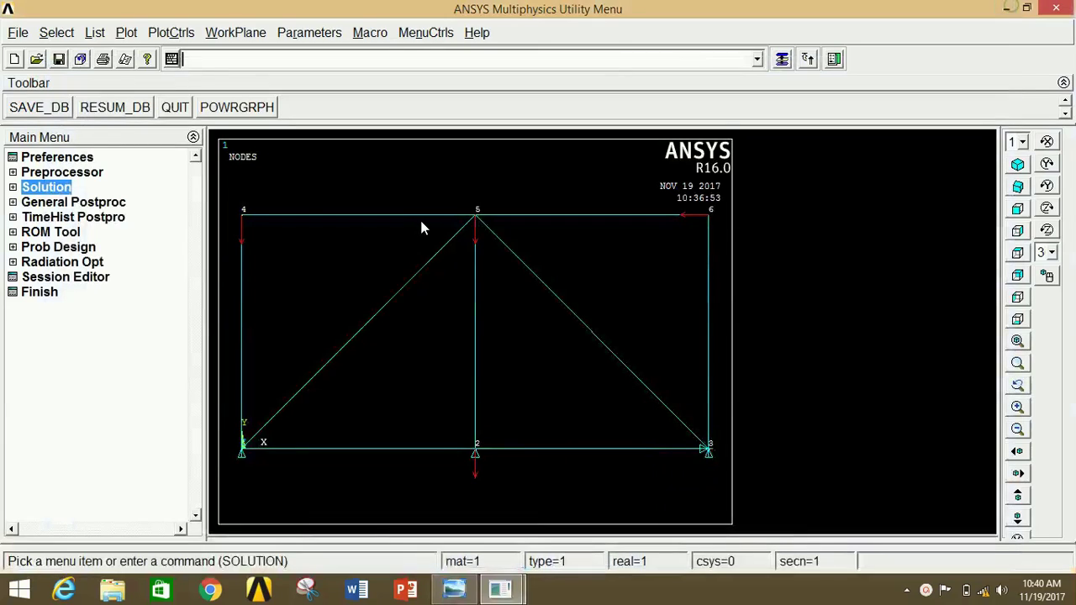
pyautogui.click(63, 203)
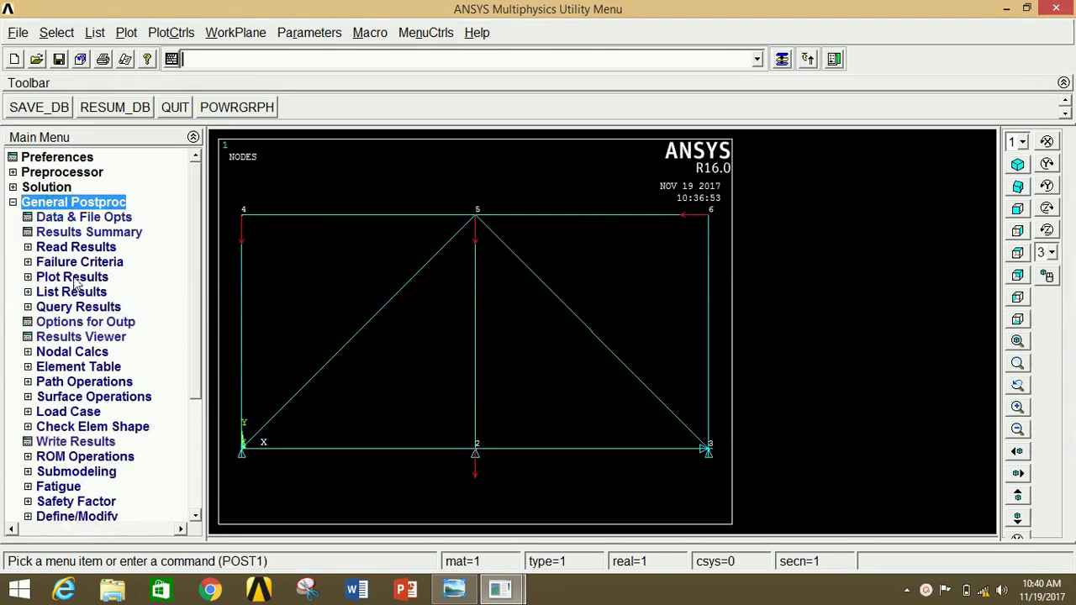
# Plot the deformed shape together with the undeformed outline.
pyautogui.click(73, 278)
pyautogui.click(79, 291)
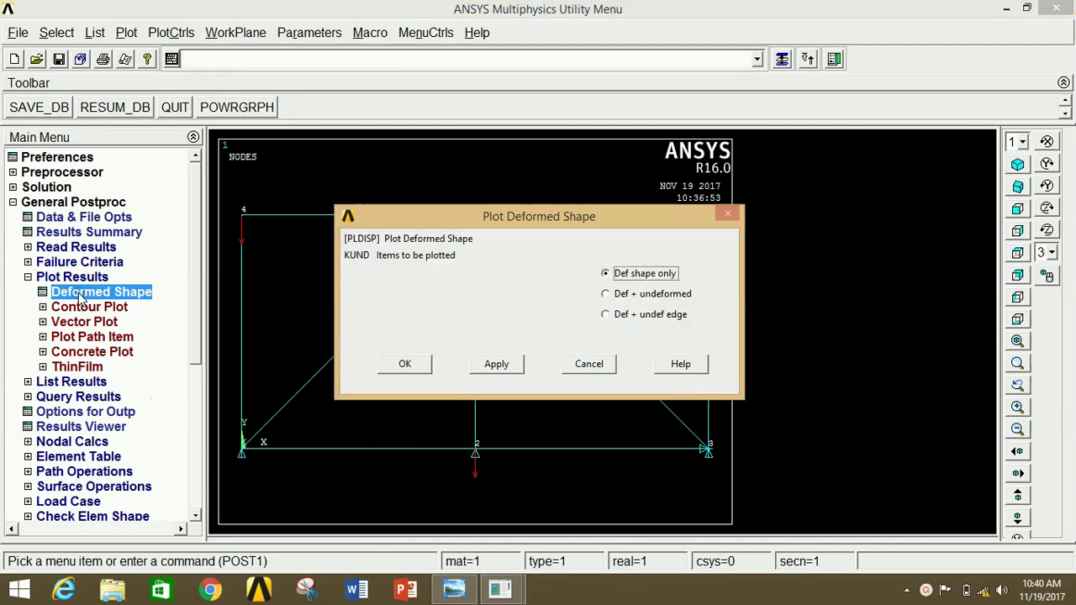
pyautogui.click(607, 294)
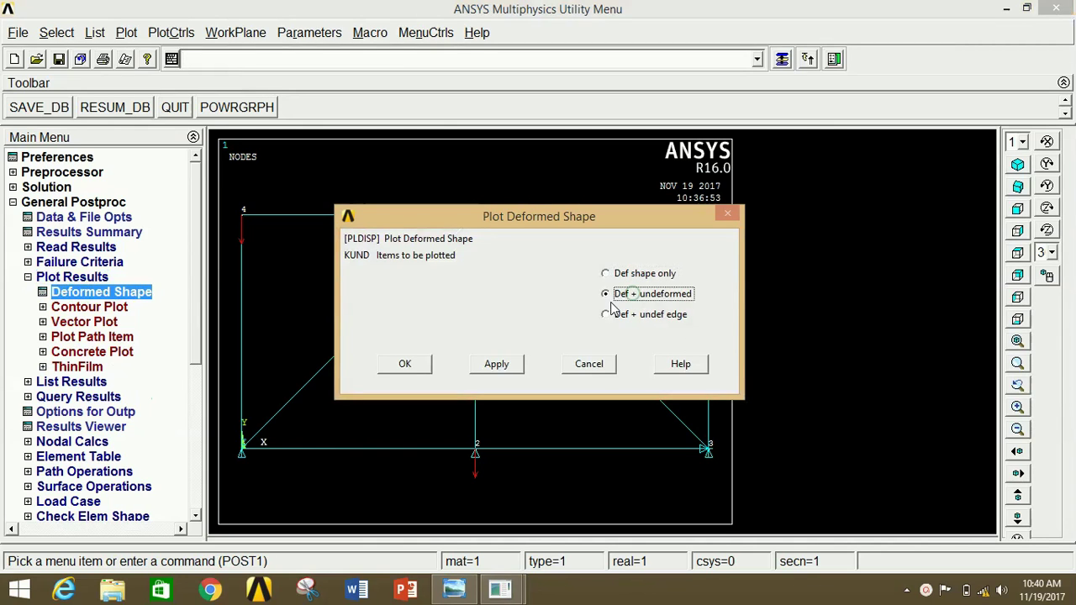
pyautogui.click(396, 369)
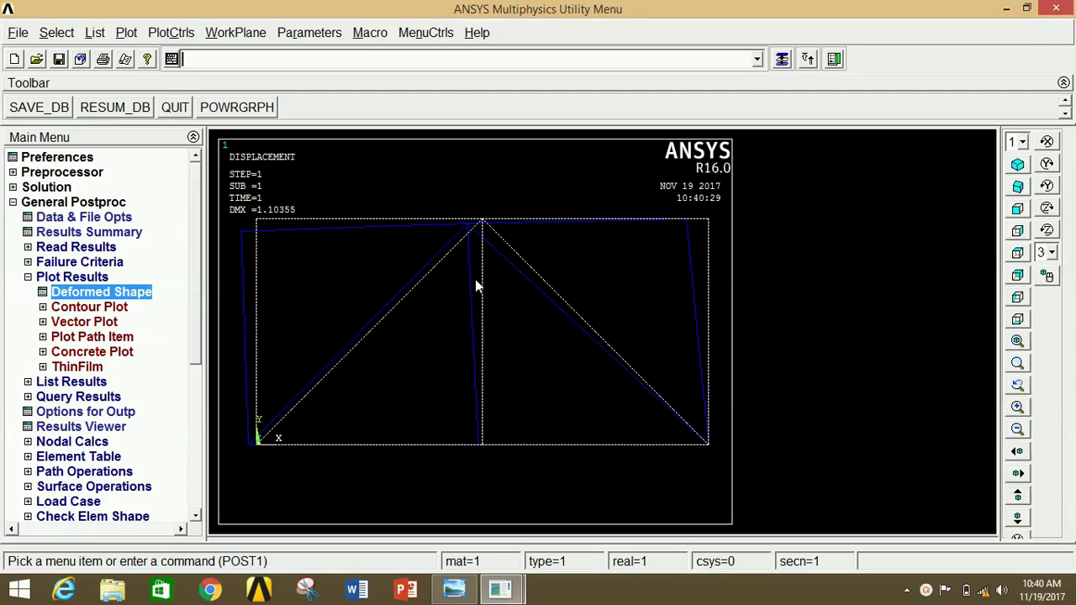
# Animate the deformed shape with undeformed outline over 10 frames, then close the animation controls.
pyautogui.click(170, 32)
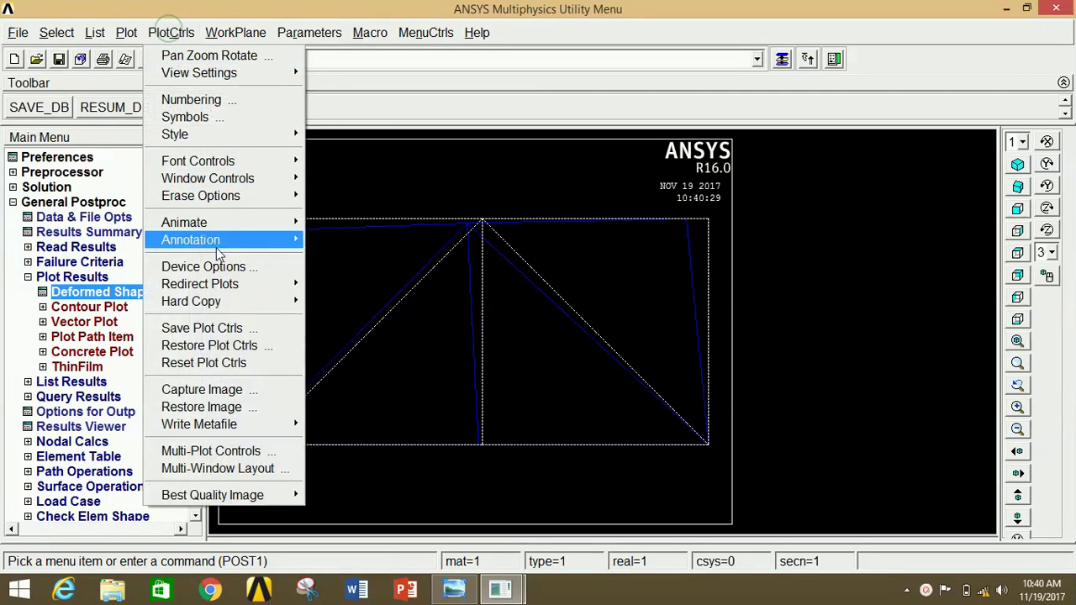
pyautogui.moveTo(257, 226)
pyautogui.click(400, 257)
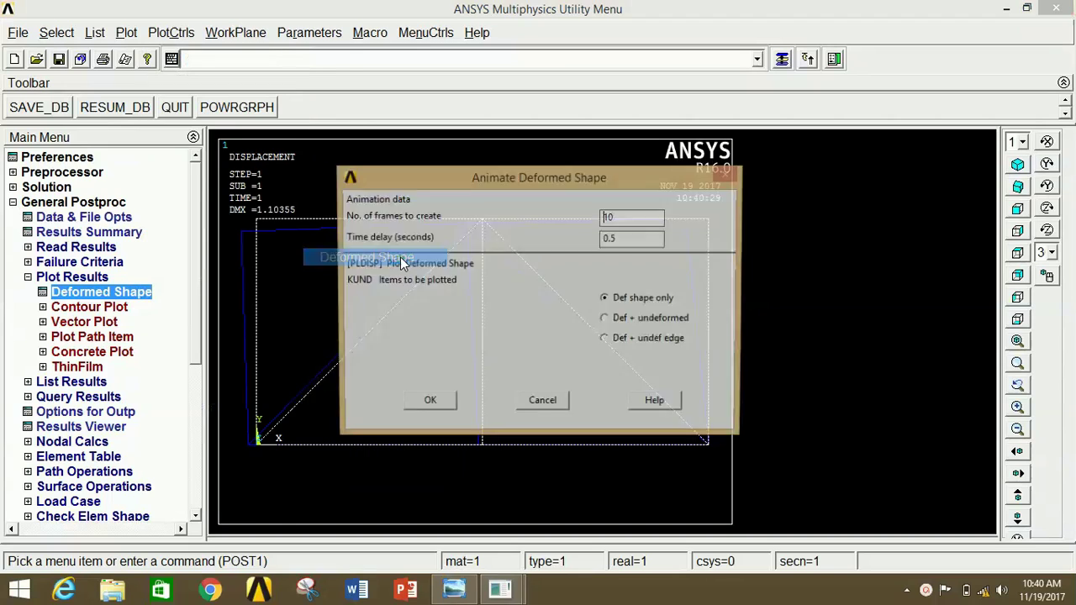
pyautogui.click(646, 319)
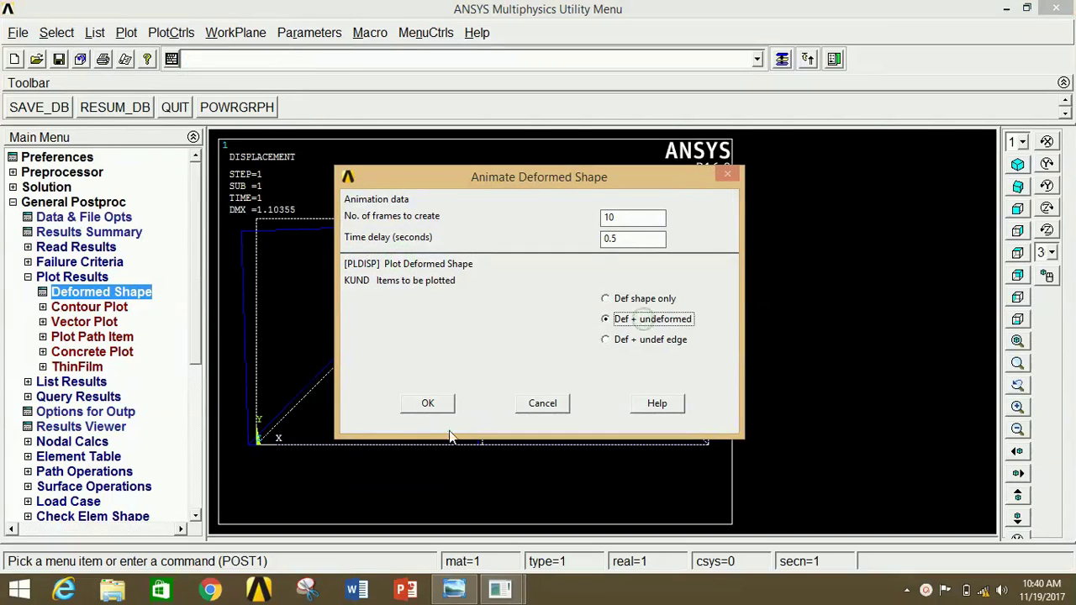
pyautogui.click(430, 404)
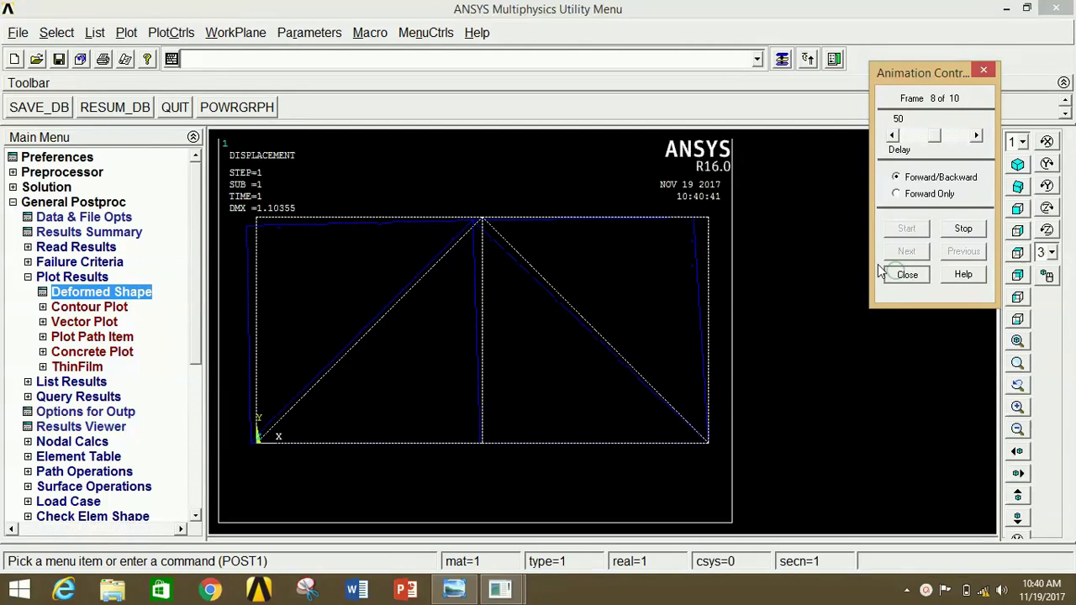
pyautogui.click(906, 275)
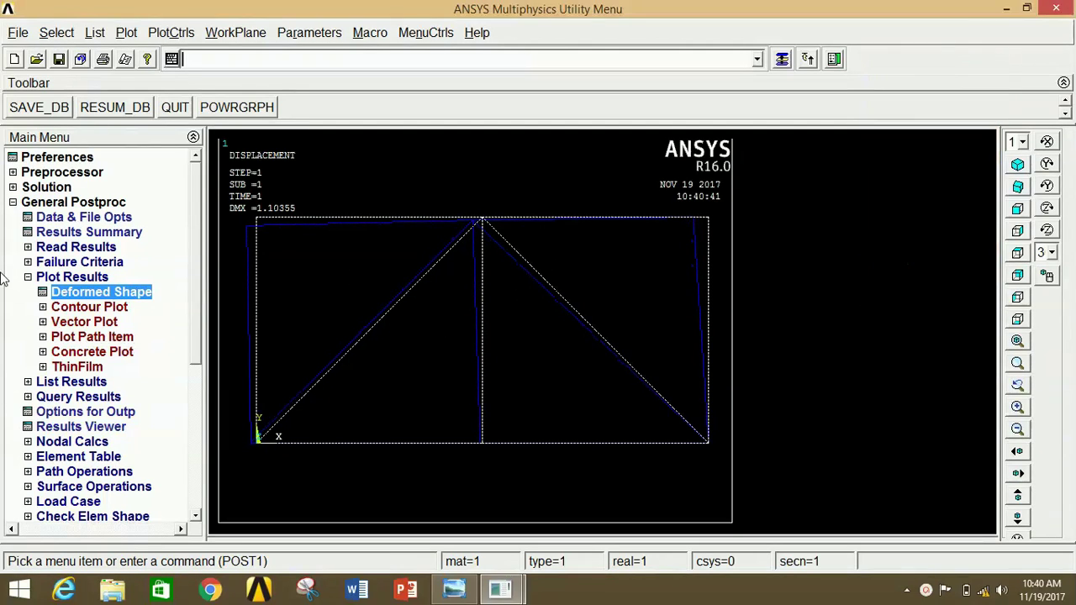
# Contour the nodal displacement vector sum, maximum 1.10355.
pyautogui.click(113, 308)
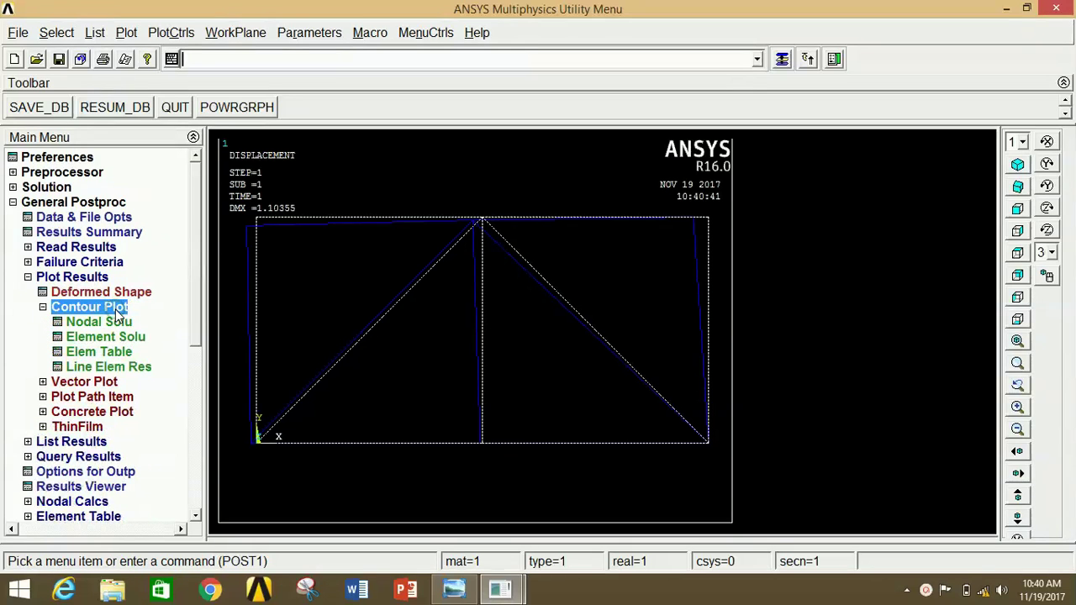
pyautogui.click(95, 323)
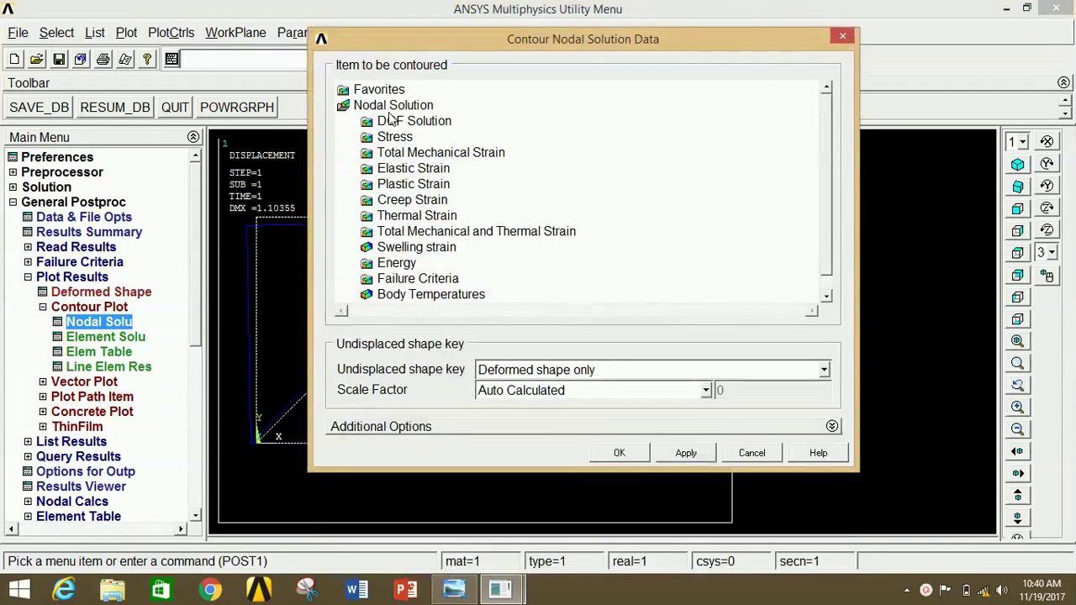
pyautogui.click(411, 122)
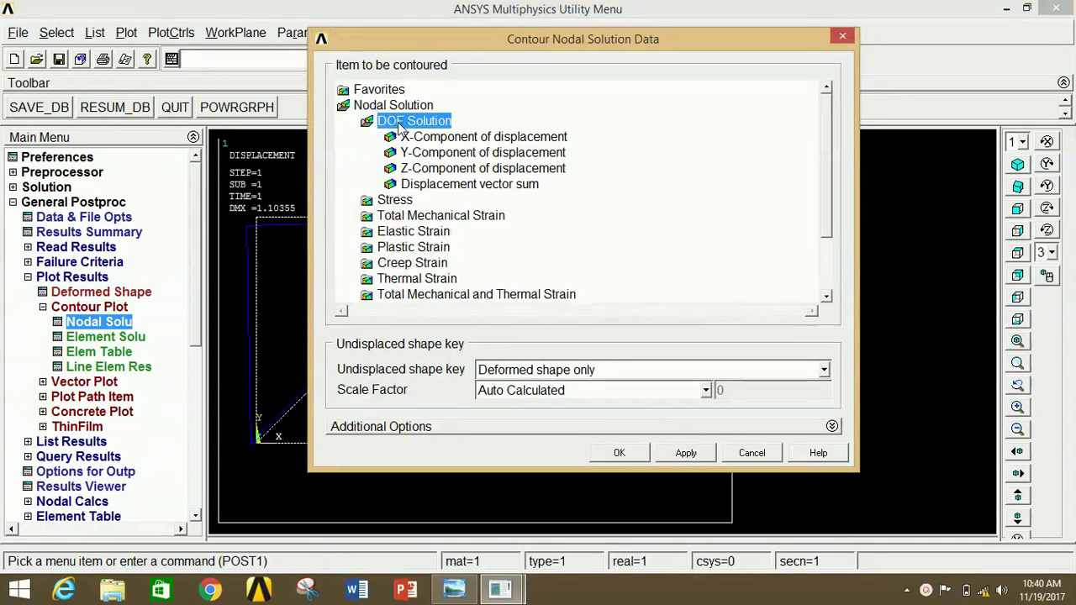
pyautogui.click(443, 185)
pyautogui.click(600, 451)
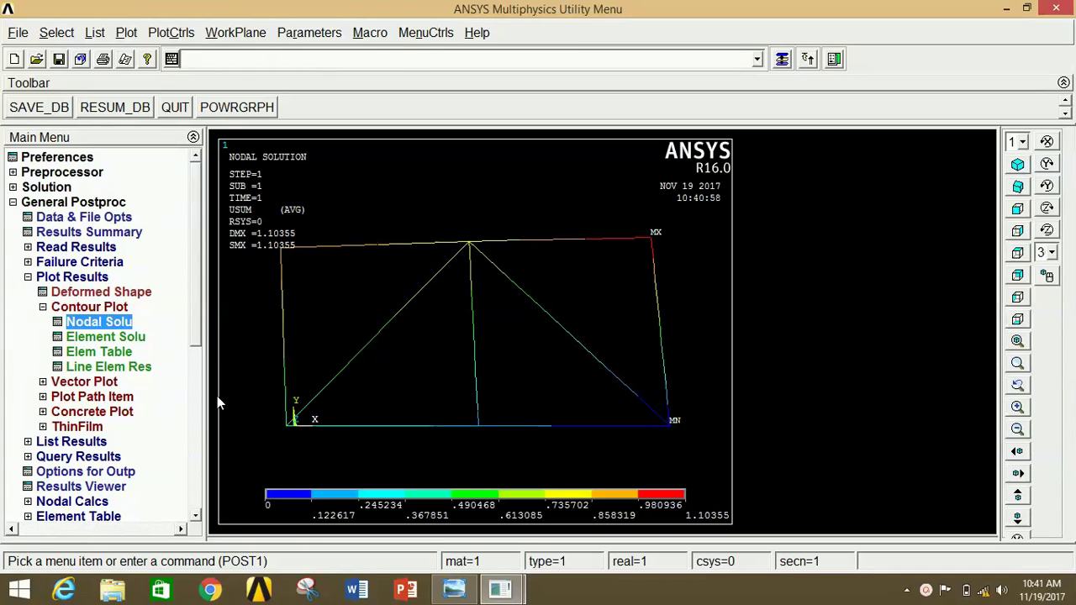
# Contour the nodal von Mises stress (SEQV) on the deformed truss.
pyautogui.click(114, 327)
pyautogui.click(394, 199)
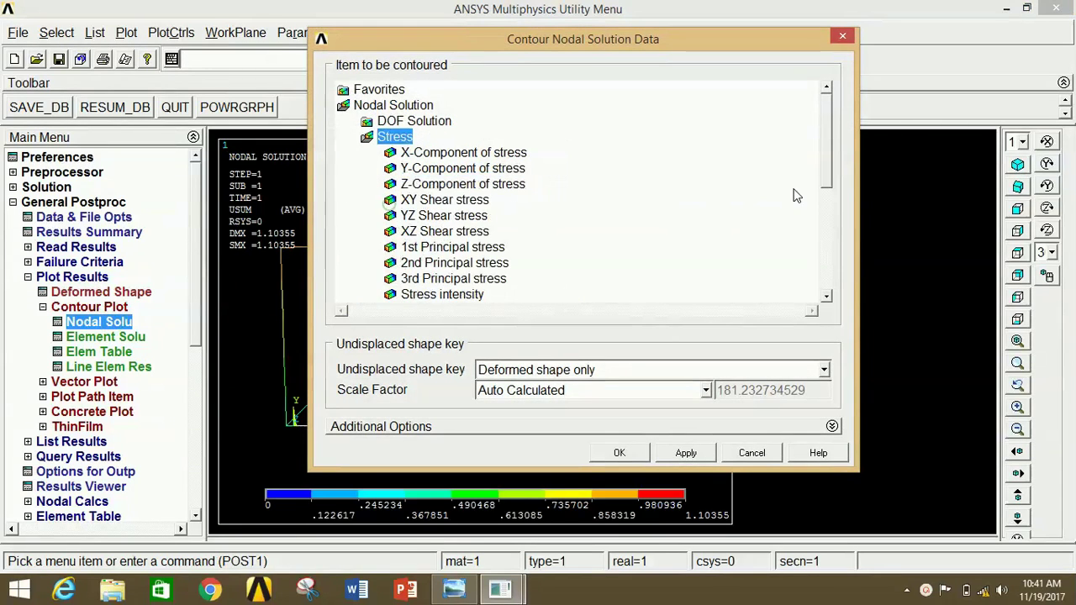
pyautogui.scroll(-2, 826, 177)
pyautogui.click(442, 200)
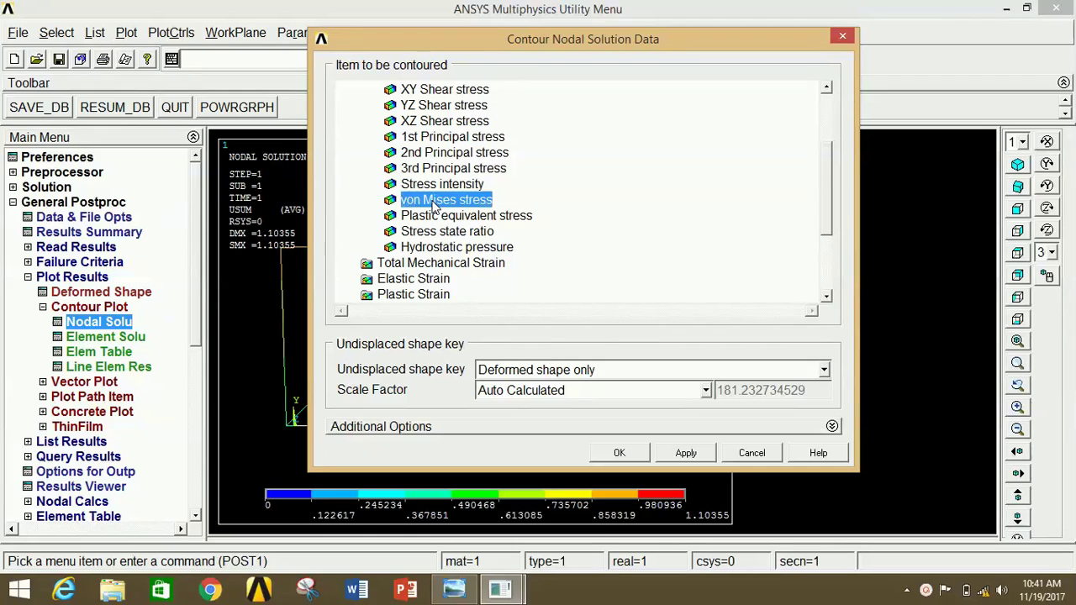
pyautogui.click(619, 450)
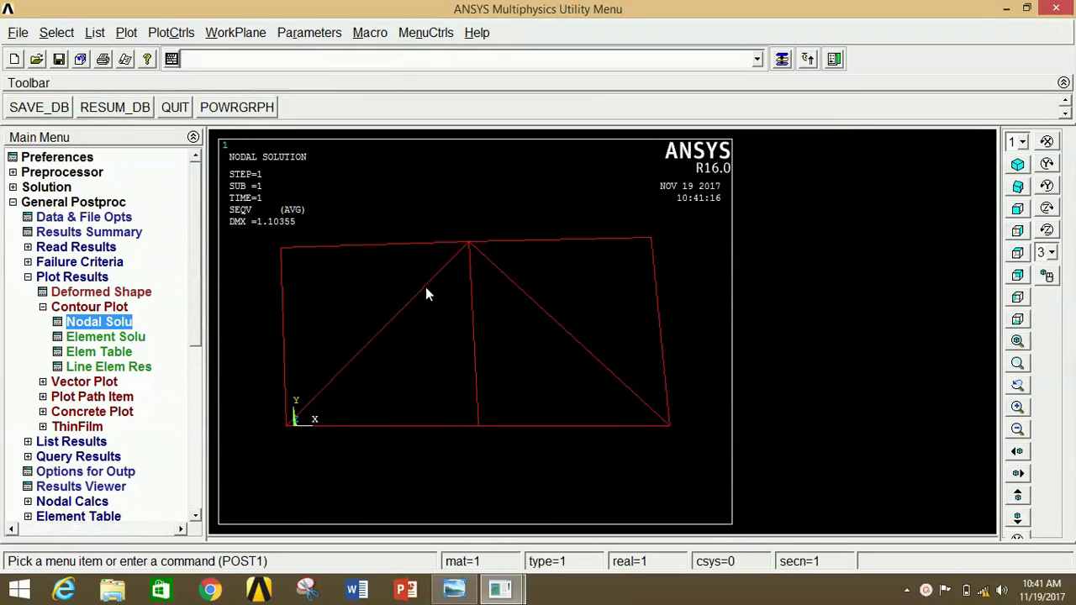
pyautogui.click(94, 308)
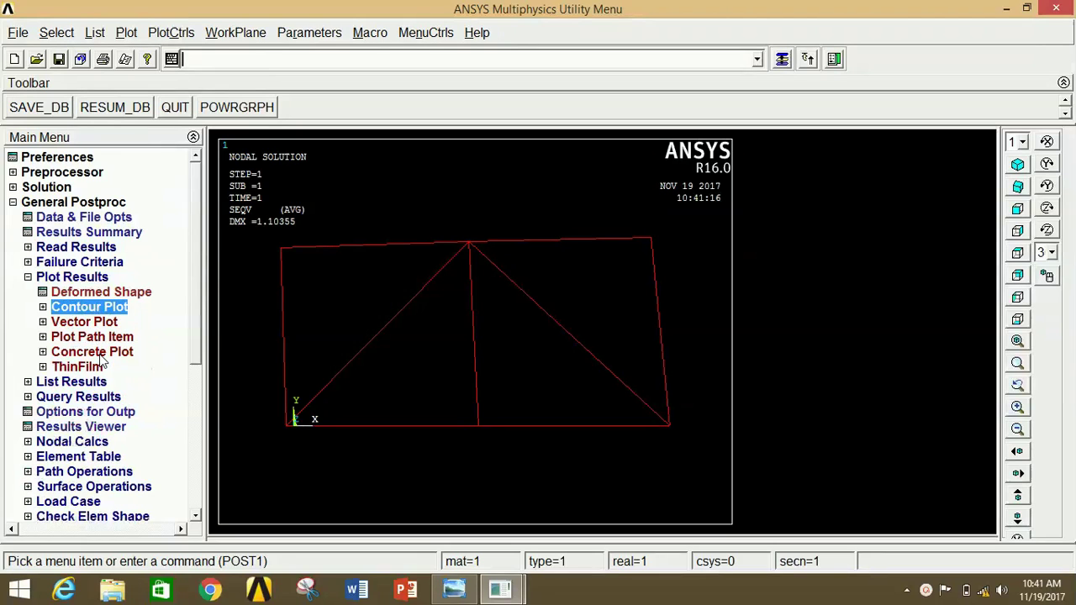
# List nodal displacement vector sums for all six nodes, peaking at 1.1036 at node 6.
pyautogui.click(84, 279)
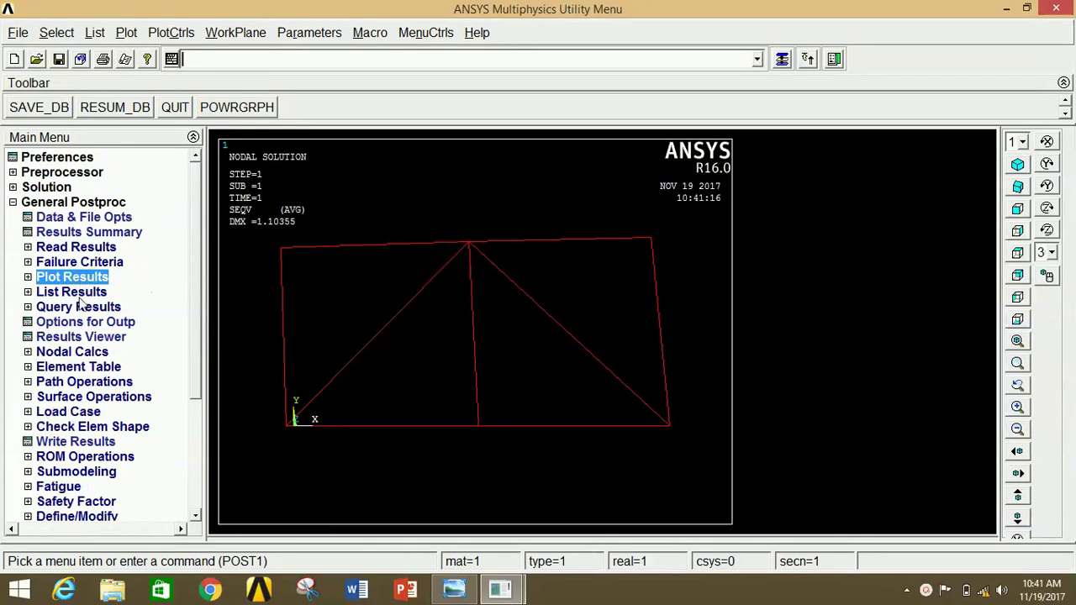
pyautogui.click(84, 293)
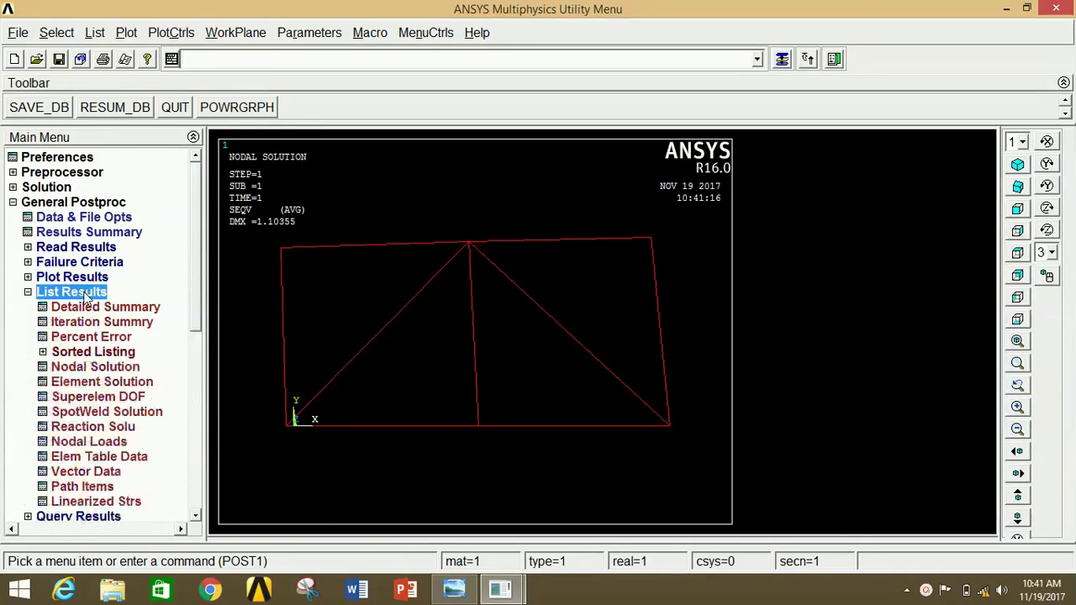
pyautogui.click(93, 367)
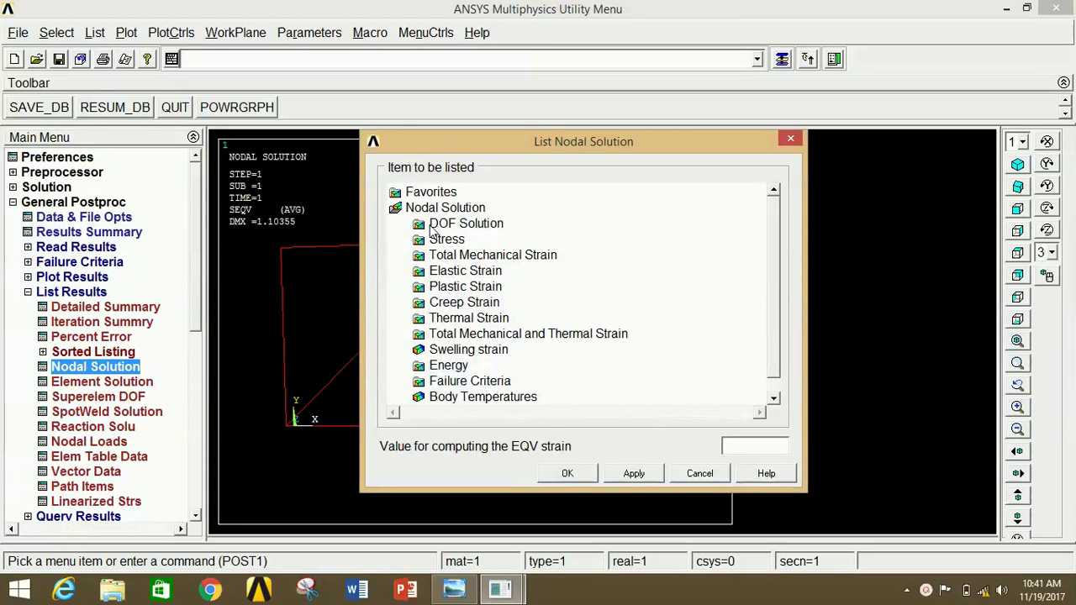
pyautogui.click(431, 225)
pyautogui.click(503, 287)
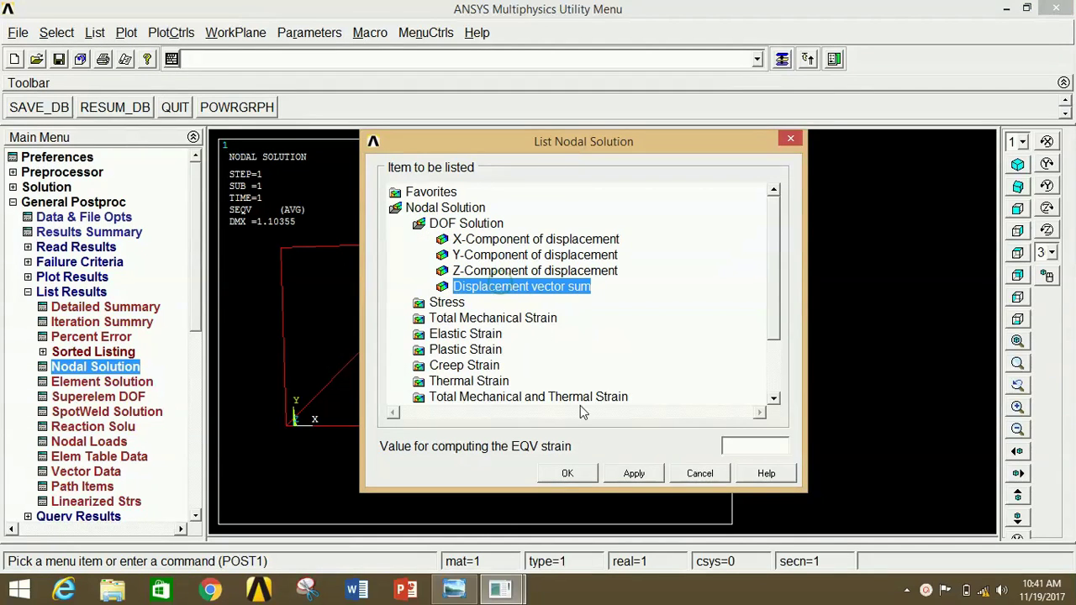
pyautogui.click(568, 473)
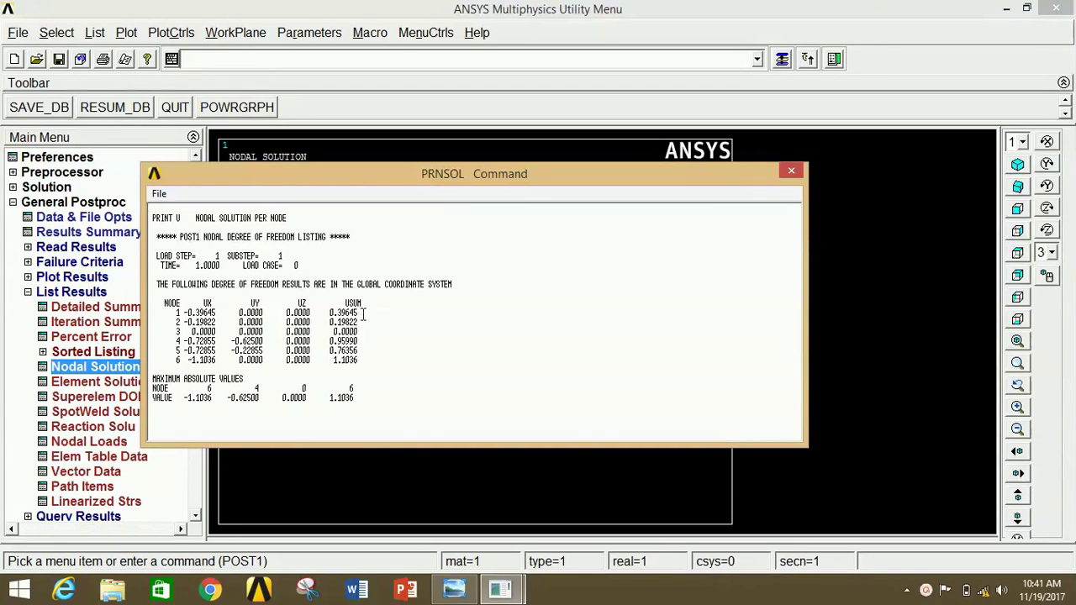
pyautogui.click(791, 170)
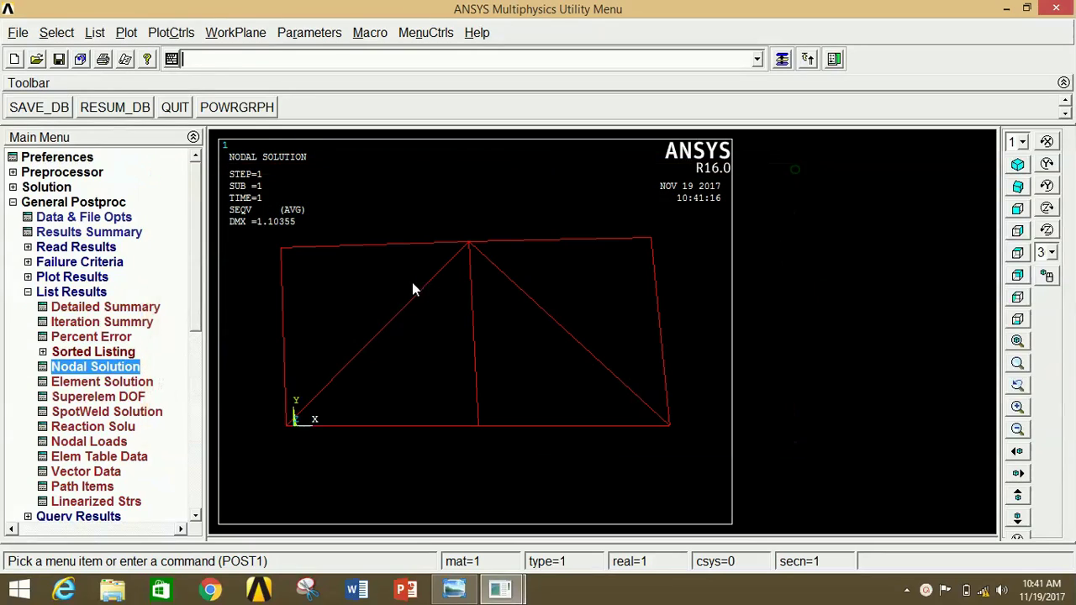
pyautogui.click(94, 429)
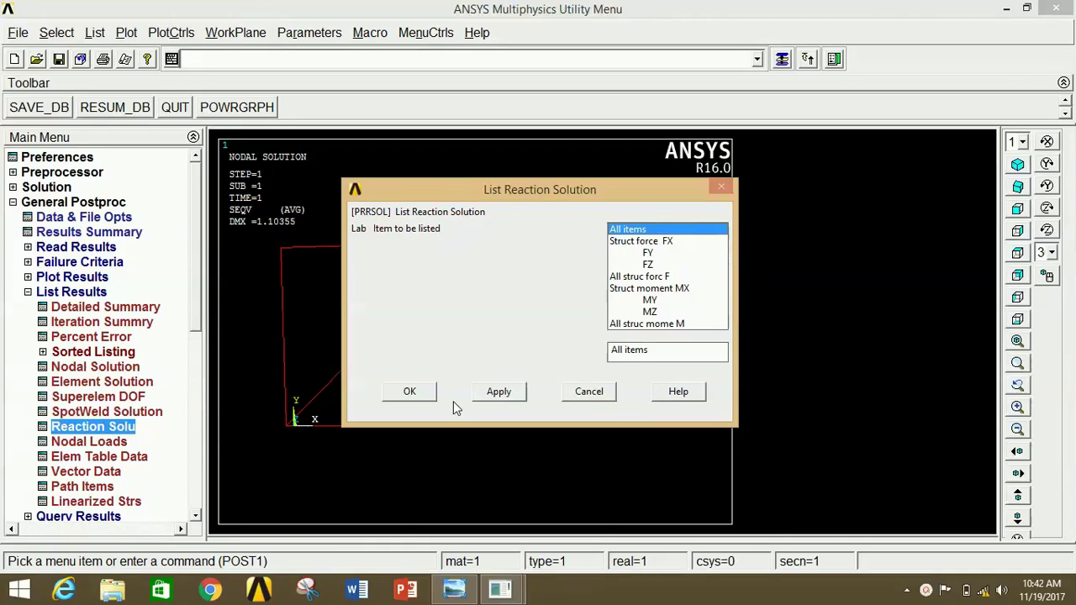
# Review and close the all-items reaction listing and summed nodal loads listing (node 1 FY -32929).
pyautogui.click(410, 391)
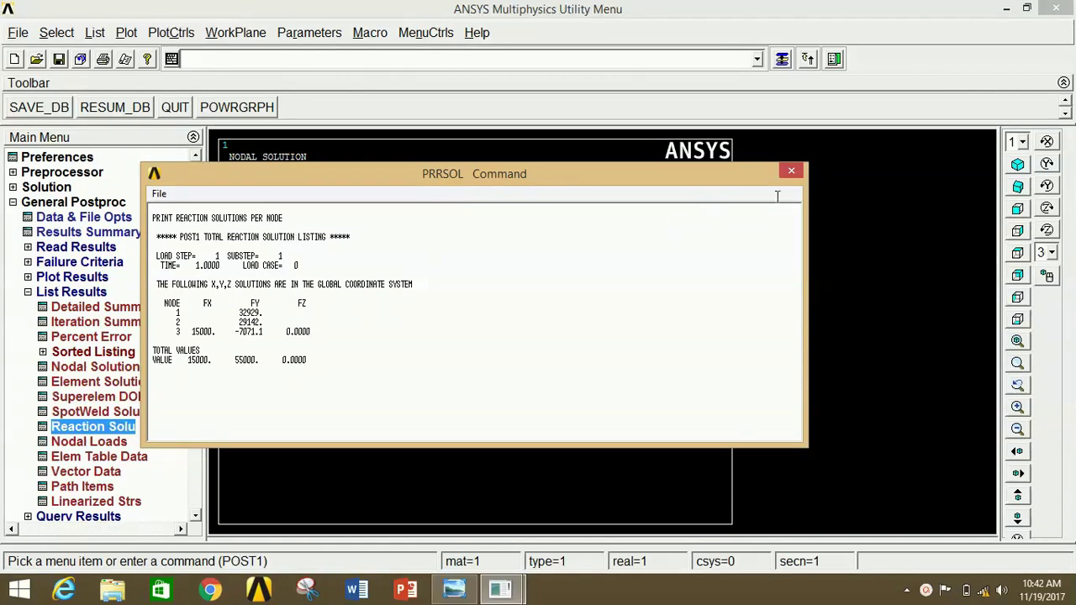
pyautogui.click(796, 173)
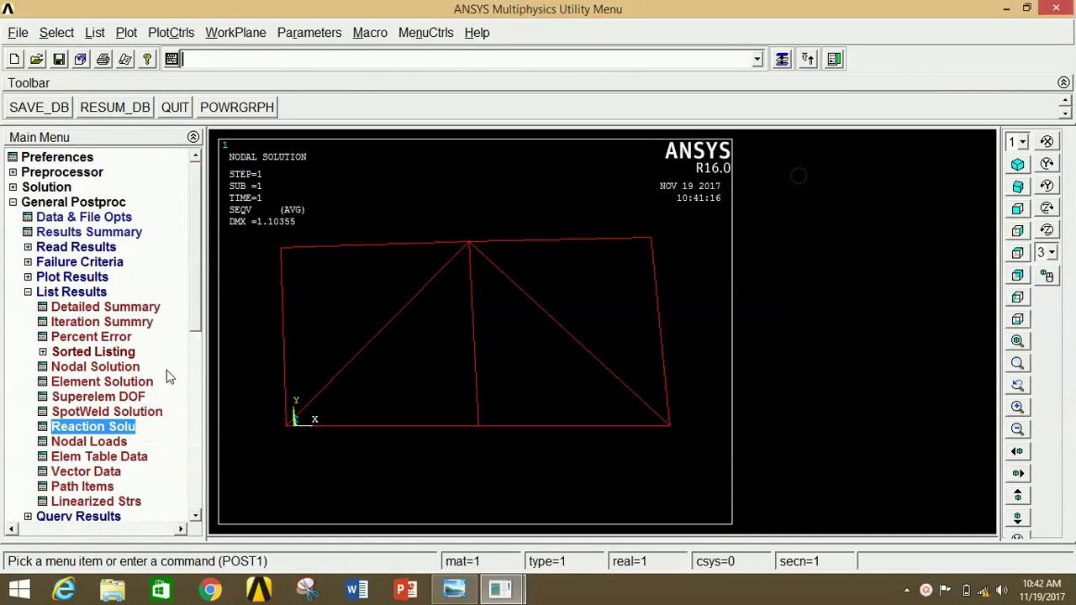
pyautogui.click(94, 443)
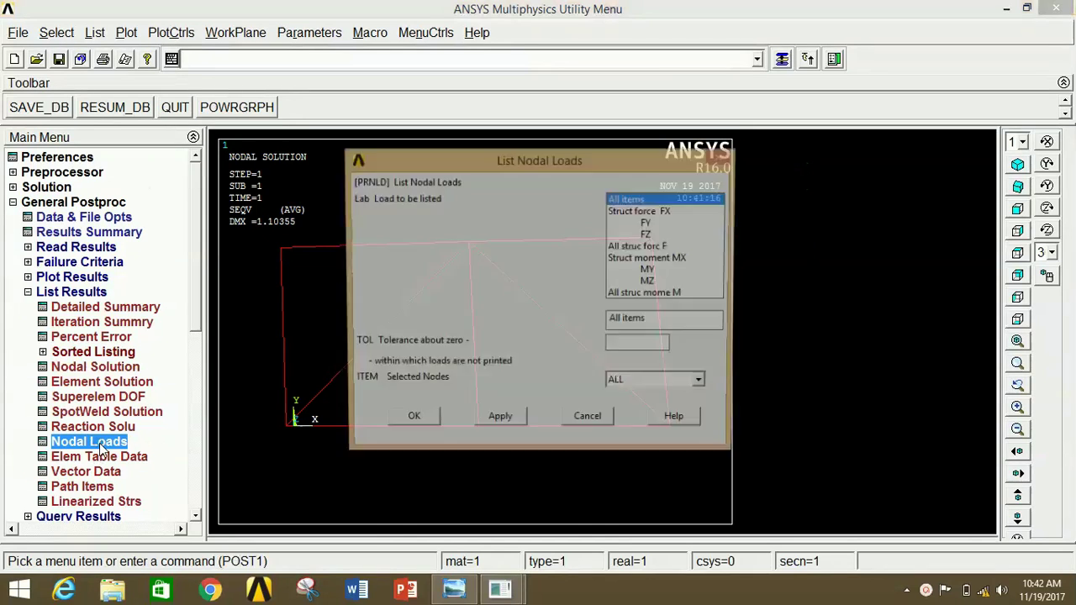
pyautogui.click(409, 423)
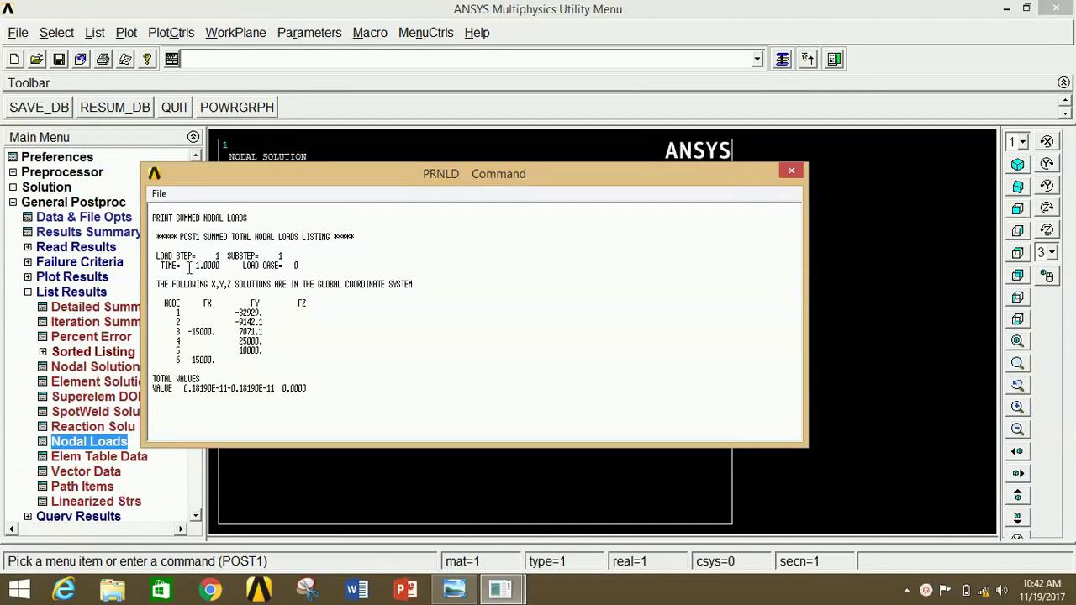
pyautogui.click(789, 173)
pyautogui.click(68, 292)
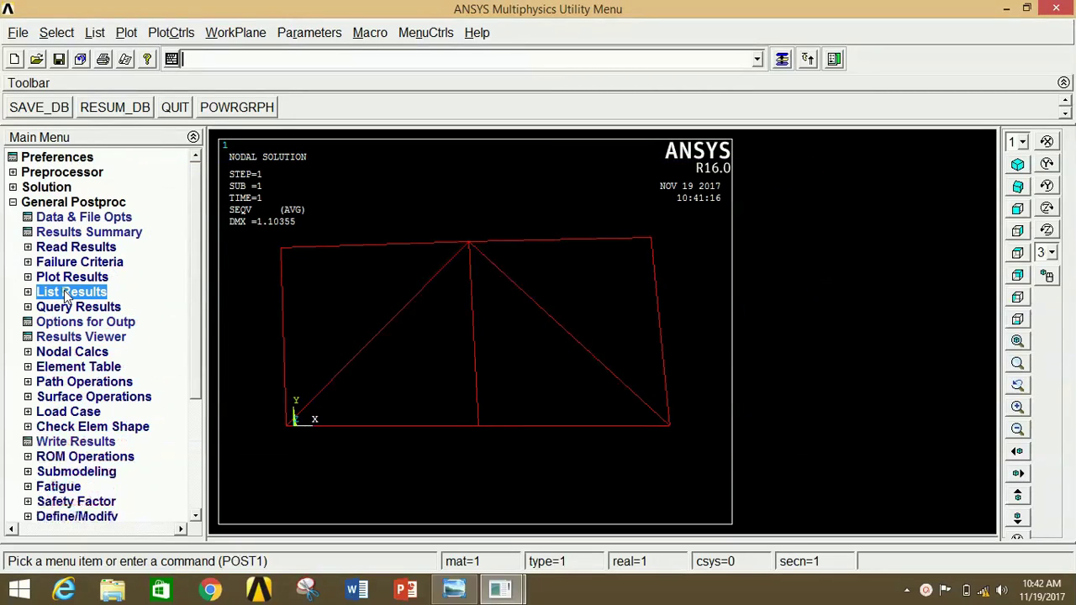